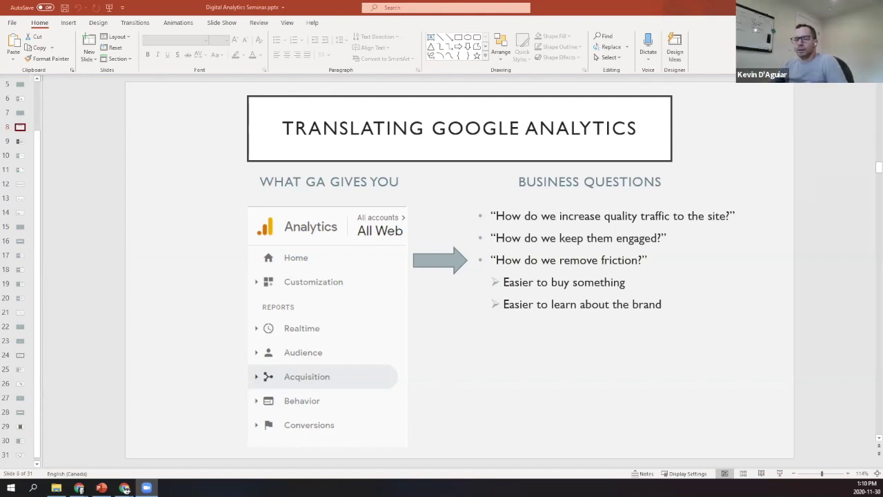
Step: Switch to the Matters of Data Website Template report in Data Studio and look over its page list and Audience section
mouse_move(125, 488)
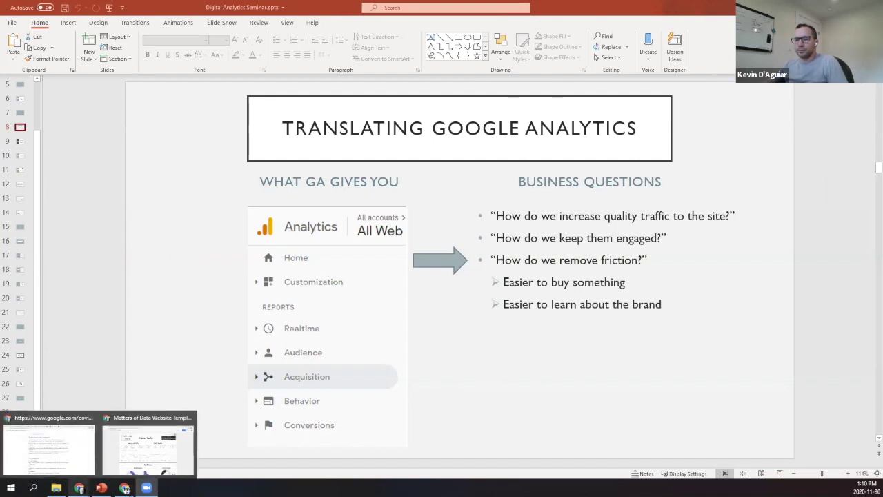
click(136, 445)
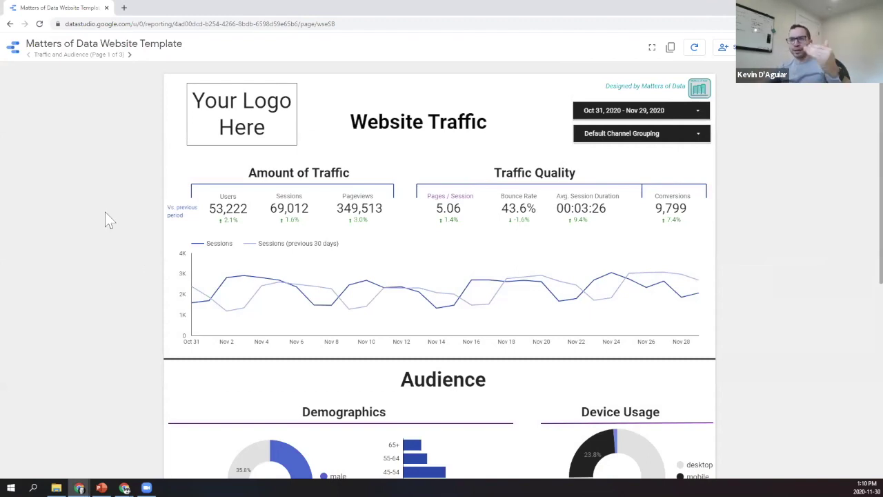
click(72, 55)
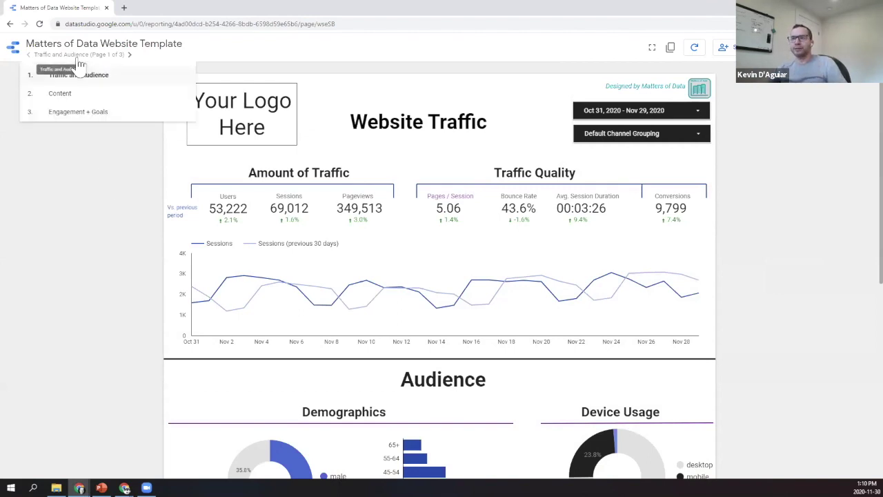
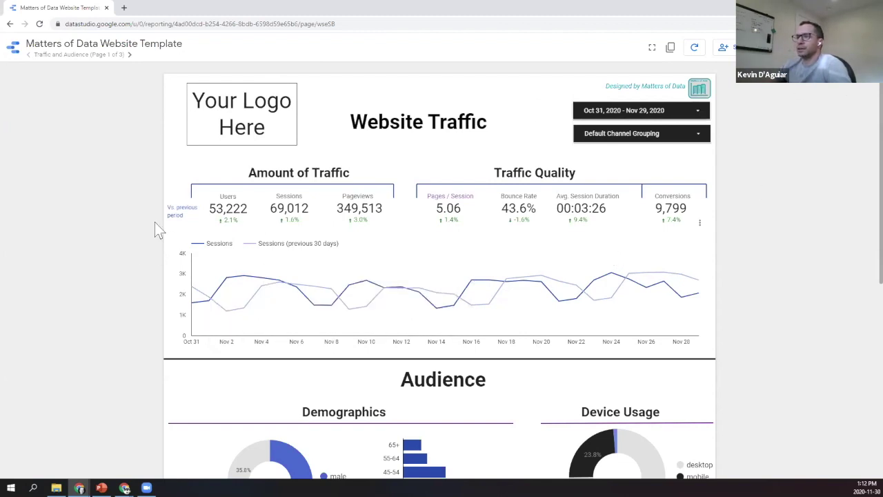
scroll(345, 193, down, 5)
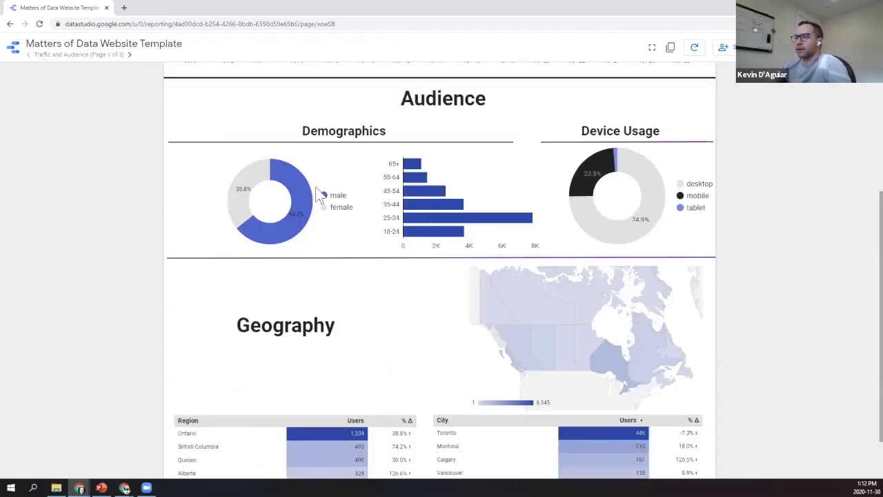
scroll(158, 178, up, 5)
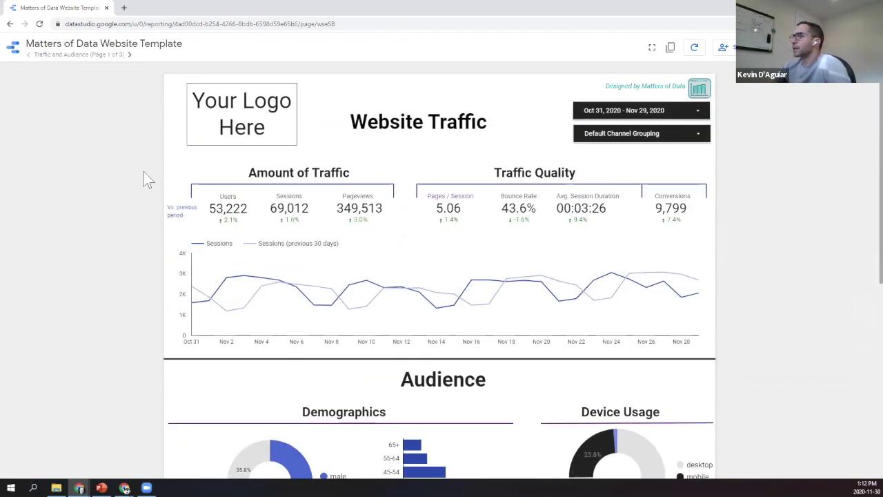
Step: Open the report in edit mode to view the editor, and return to view mode
click(759, 47)
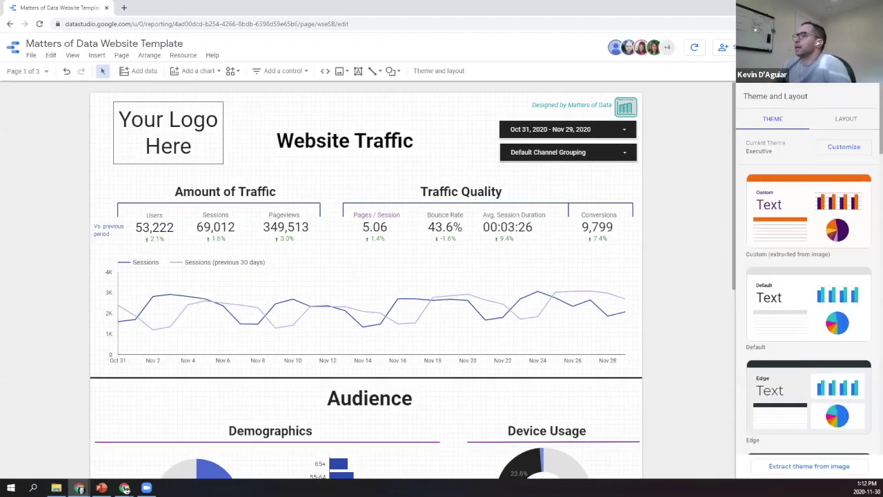
click(759, 46)
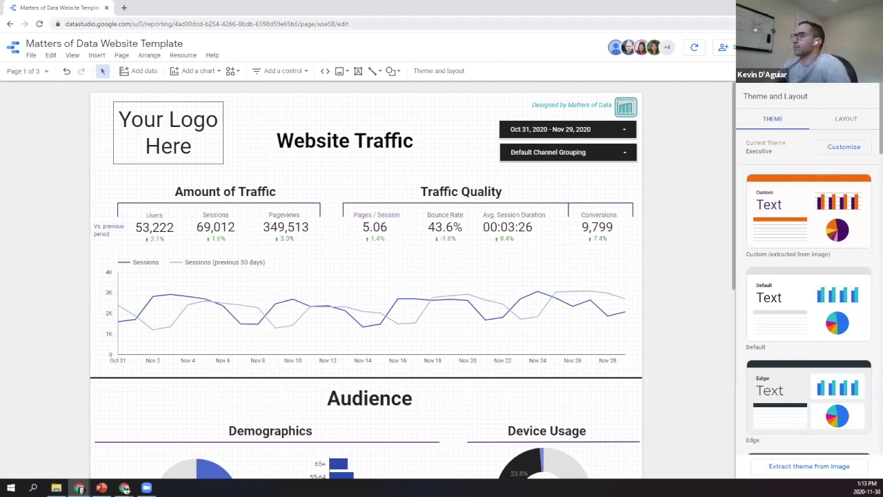
key(ctrl+shift+e)
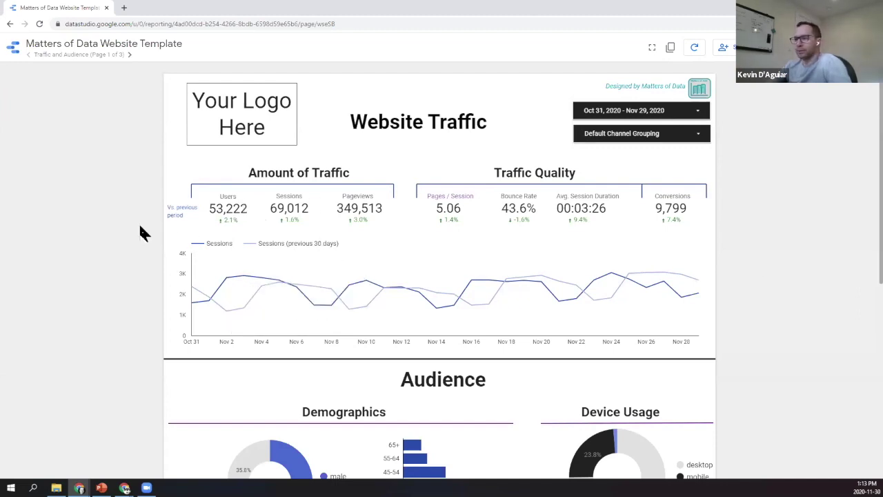
Step: Set the report's date range to the last 7 days and apply it
scroll(117, 223, down, 3)
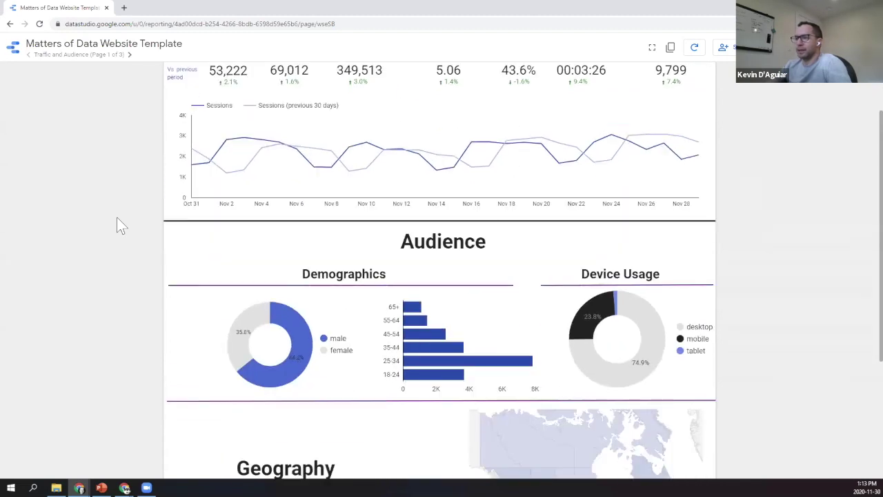
scroll(117, 218, up, 3)
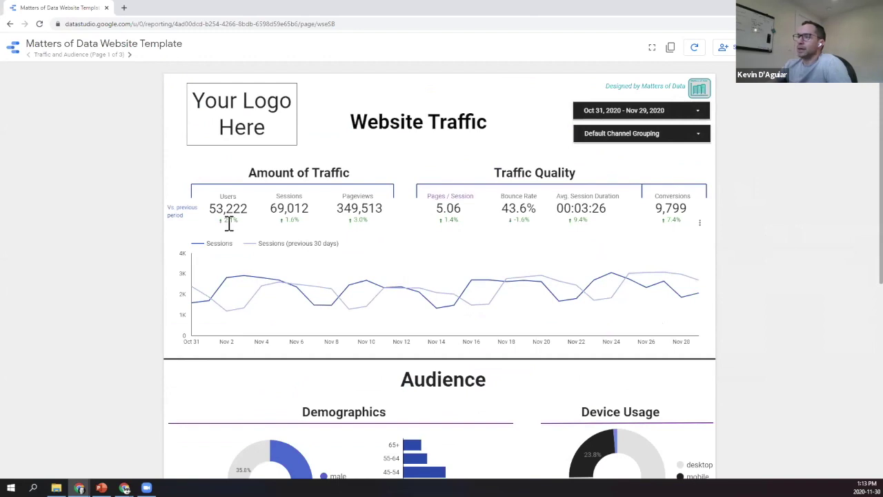
click(666, 115)
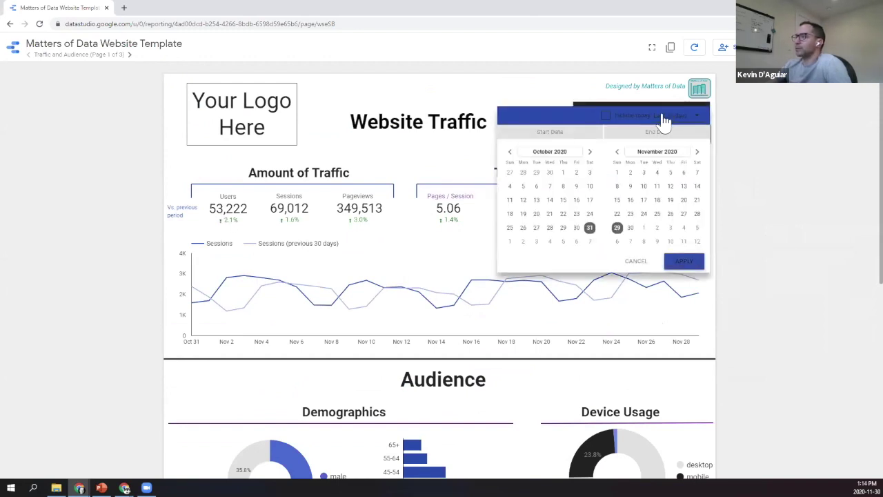
click(676, 122)
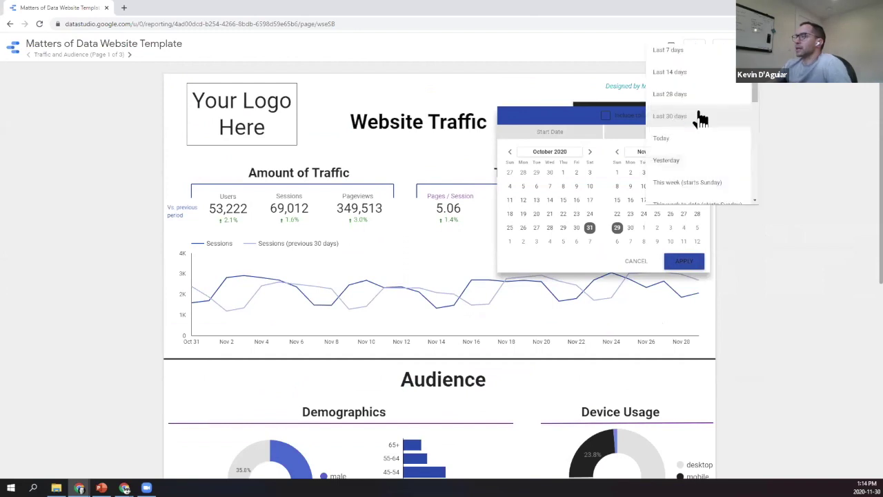
click(681, 78)
click(671, 259)
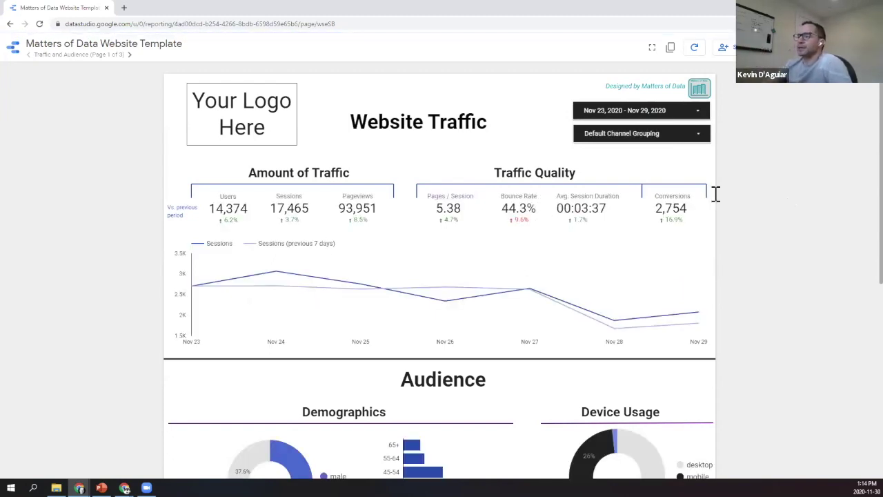
Step: Look through the preset periods of the date range control and close it
click(679, 113)
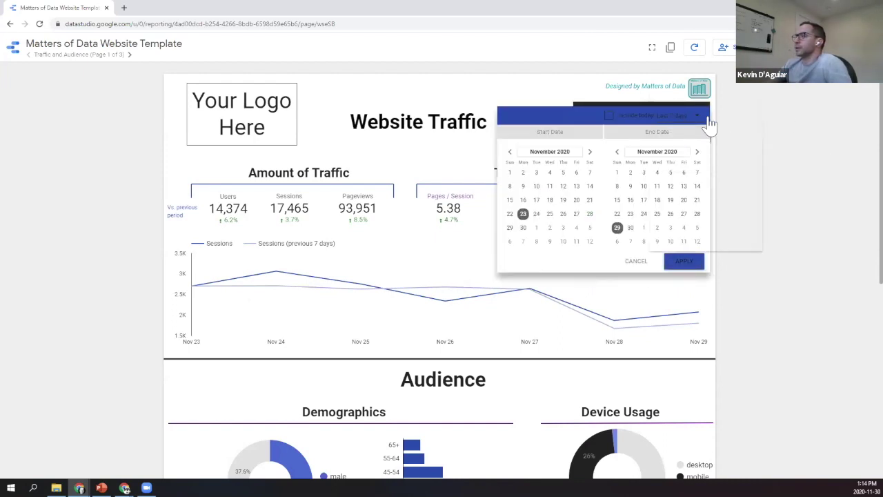
click(704, 123)
key(Down)
key(Down)
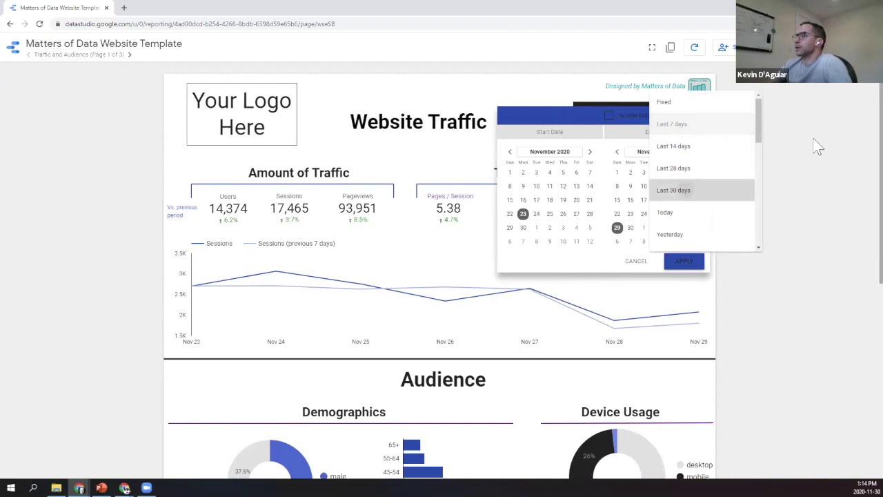
click(816, 146)
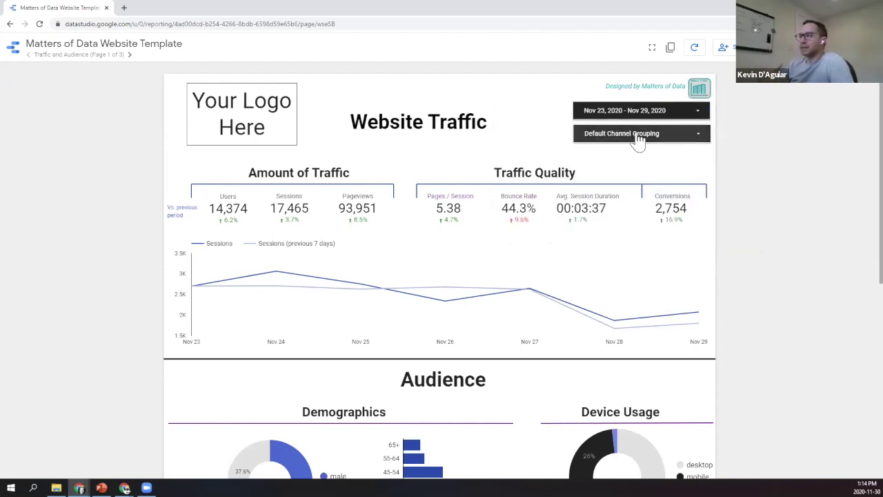
Step: Filter the report to the Organic Search channel only, and restore all channels in the Default Channel Grouping filter
click(637, 135)
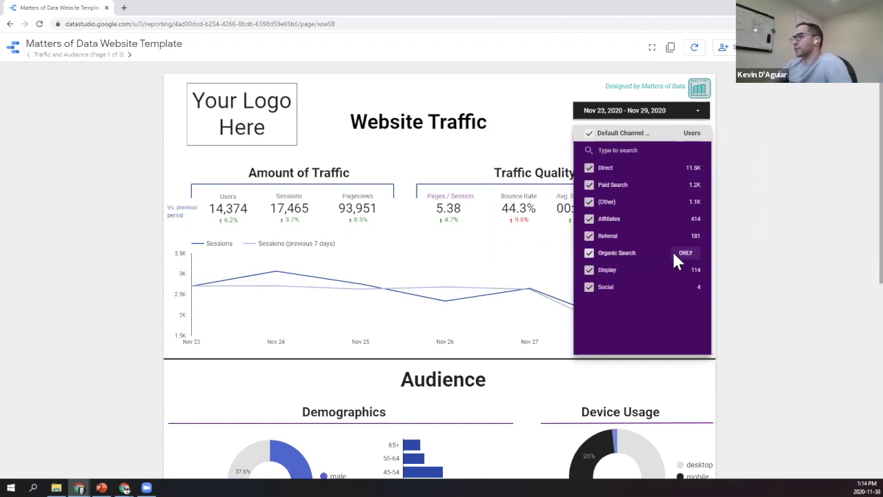
click(781, 205)
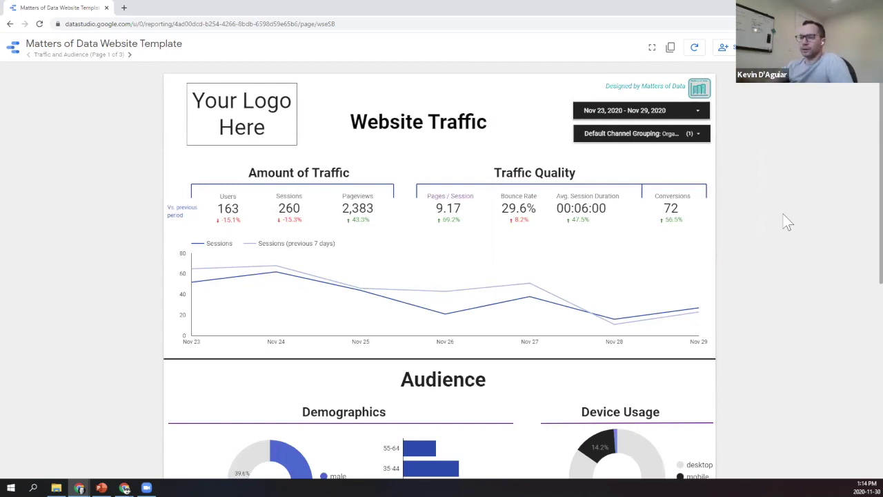
click(635, 133)
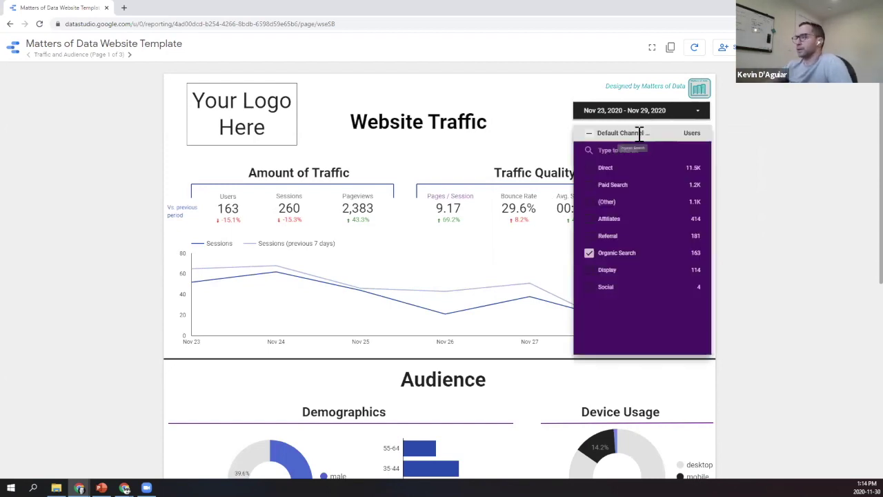
click(589, 134)
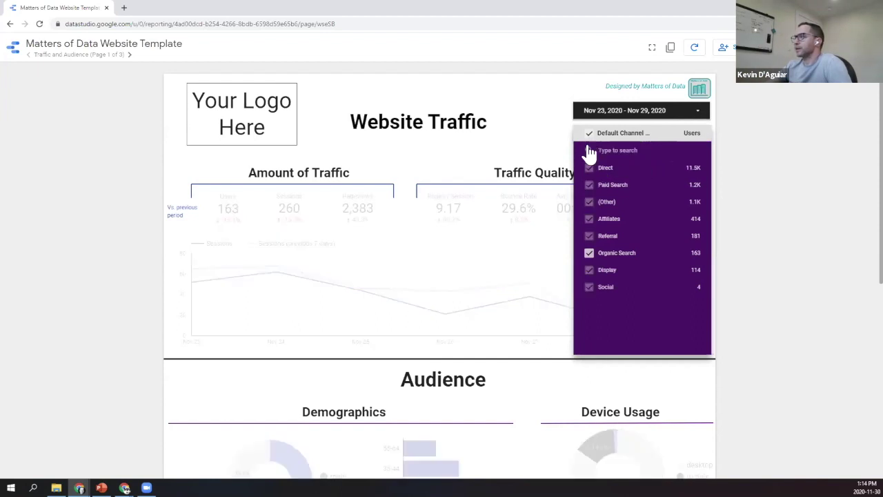
click(814, 185)
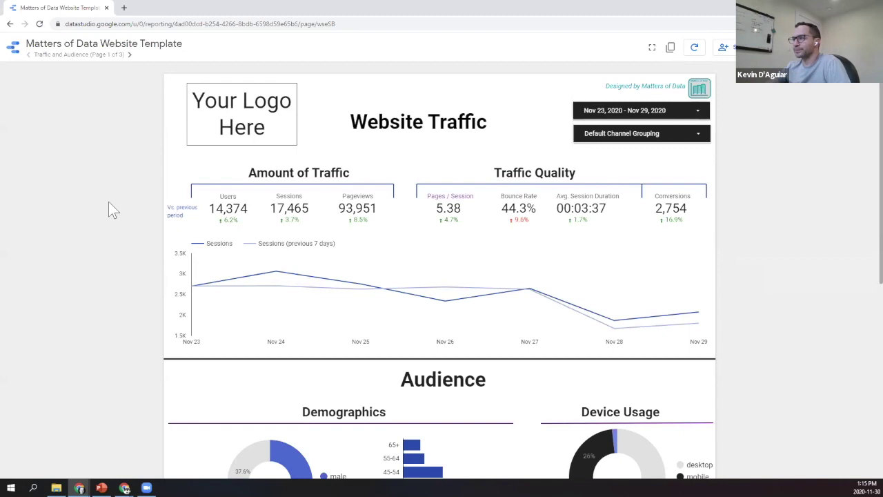
Step: Check the date range control's period selection once more and dismiss the calendar
scroll(109, 203, down, 2)
scroll(64, 180, up, 2)
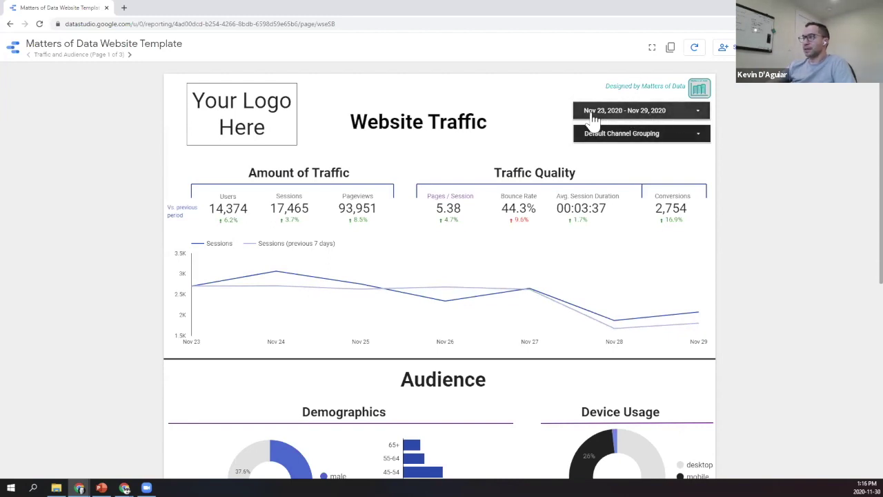
click(671, 120)
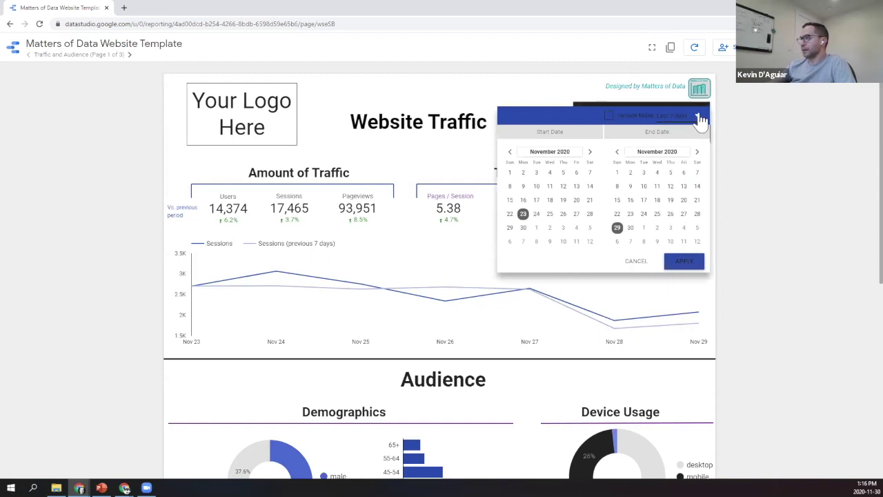
click(690, 126)
click(688, 114)
click(781, 190)
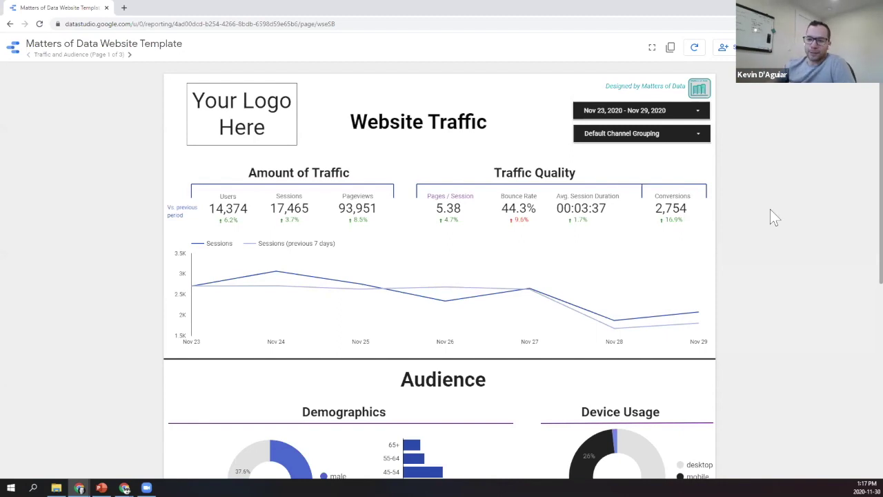
Step: Inspect the Nov 23 data point on the sessions trend chart and the start and end dates in the date range calendar
scroll(746, 207, down, 2)
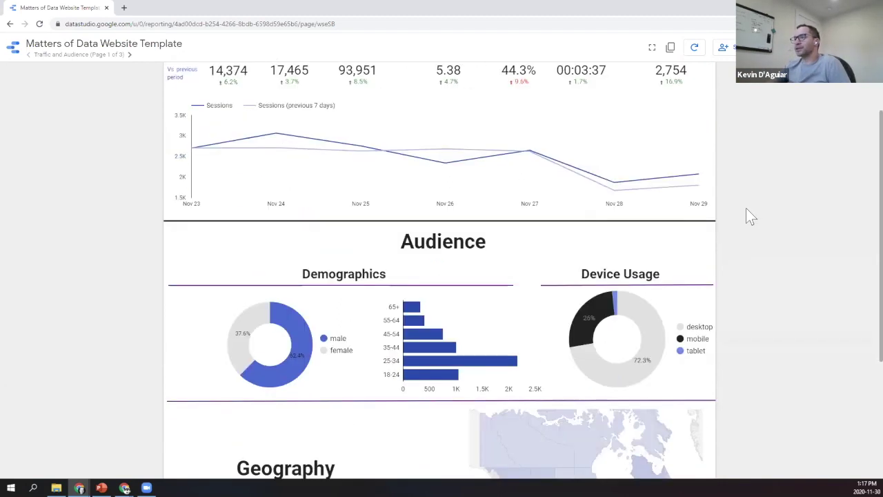
scroll(398, 171, up, 2)
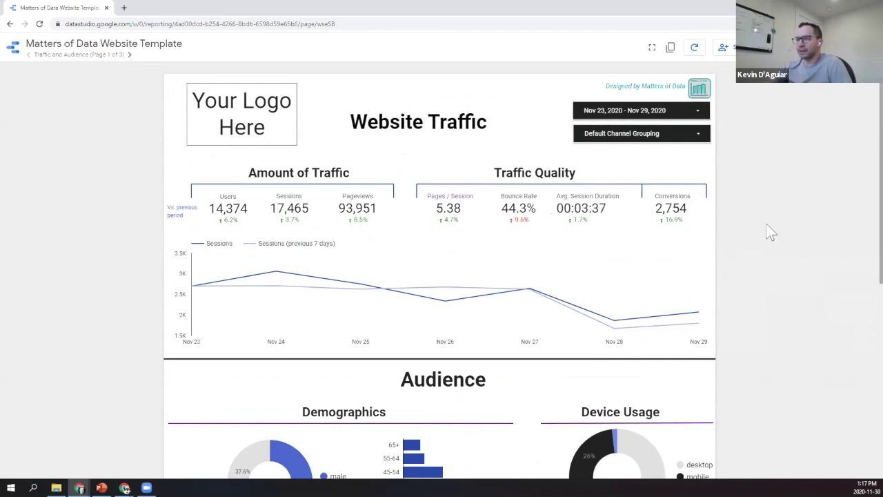
mouse_move(199, 283)
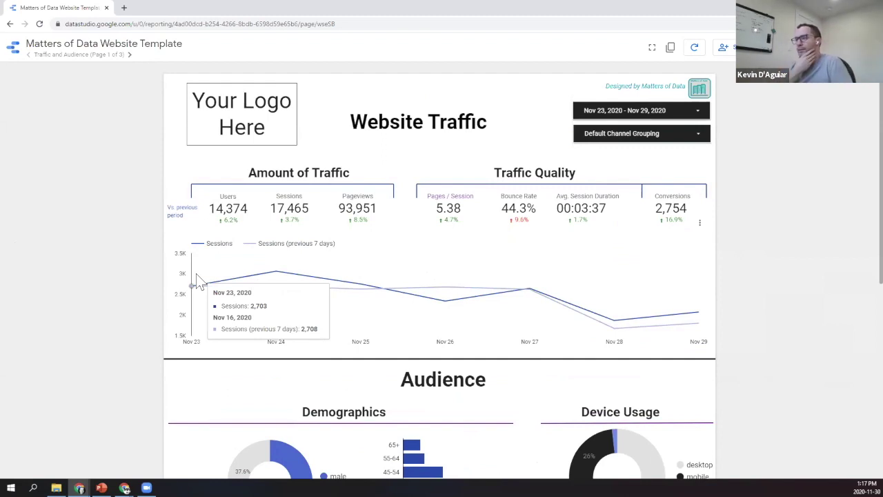
click(675, 119)
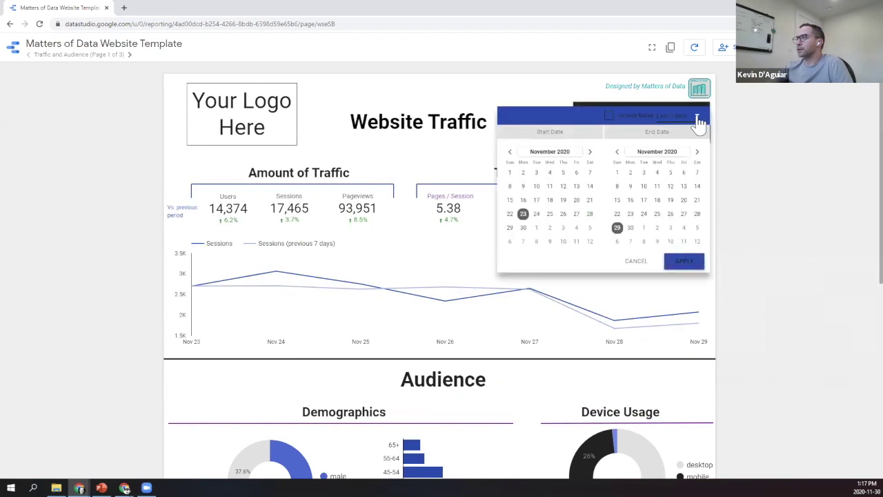
click(113, 134)
Step: Reload the report page and examine the traffic metrics, Audience demographics, Device Usage and Geography sections
click(39, 24)
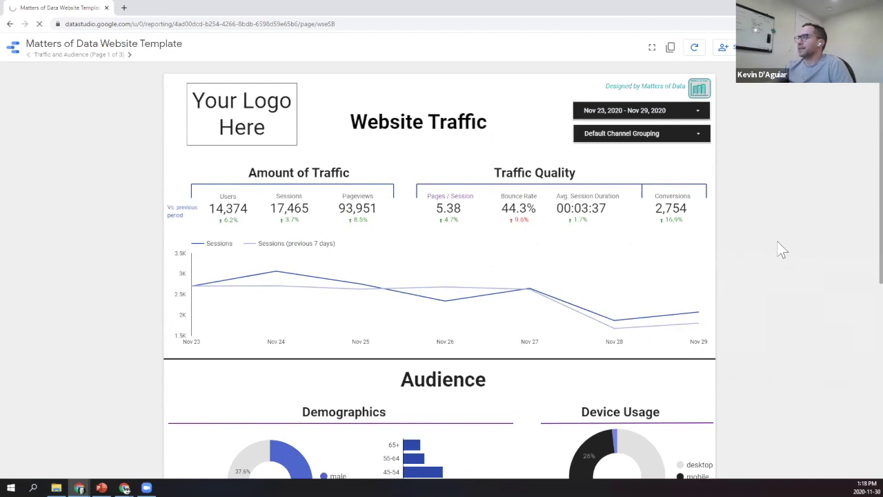
scroll(114, 184, down, 4)
scroll(114, 185, up, 4)
scroll(114, 184, down, 3)
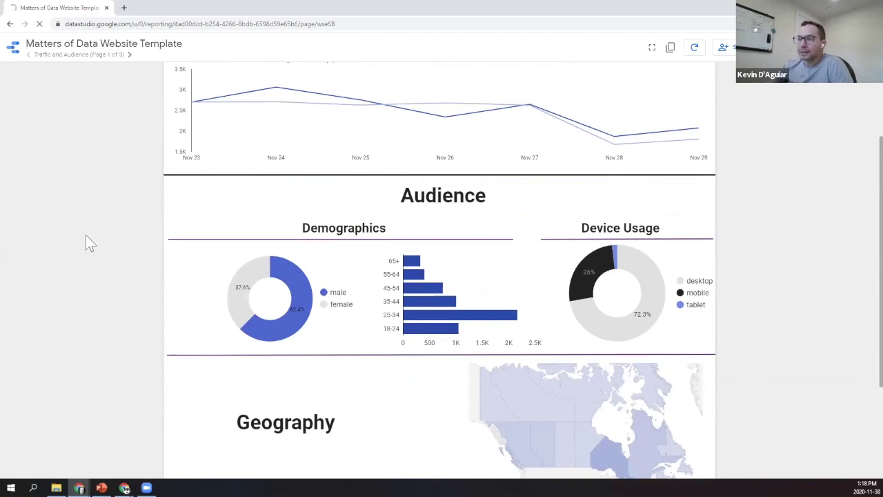
scroll(88, 233, up, 1)
scroll(88, 239, up, 3)
scroll(87, 239, down, 4)
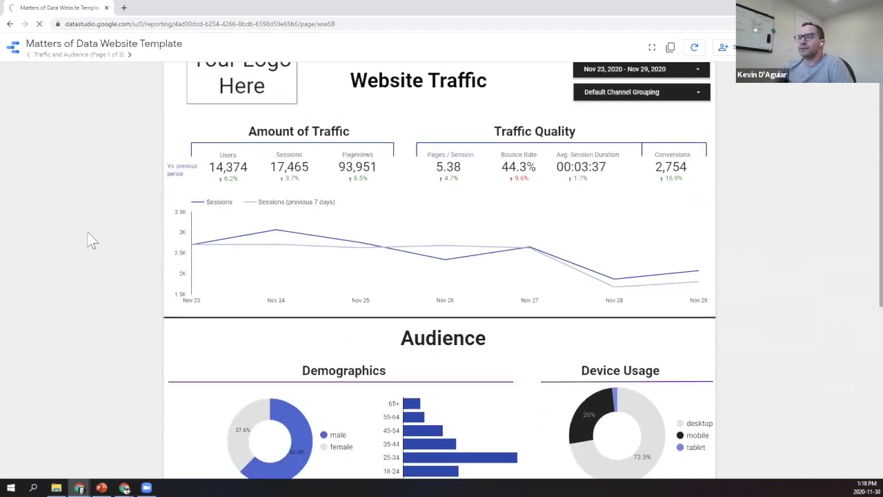
scroll(92, 240, down, 2)
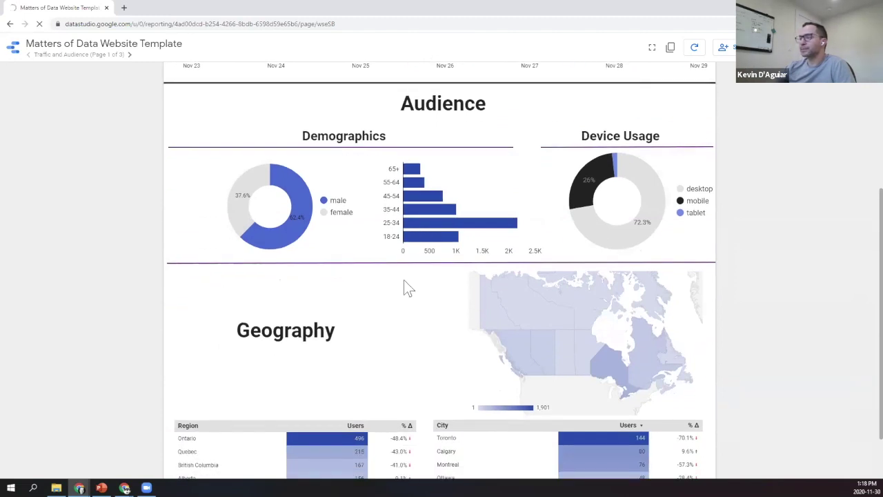
scroll(754, 204, up, 4)
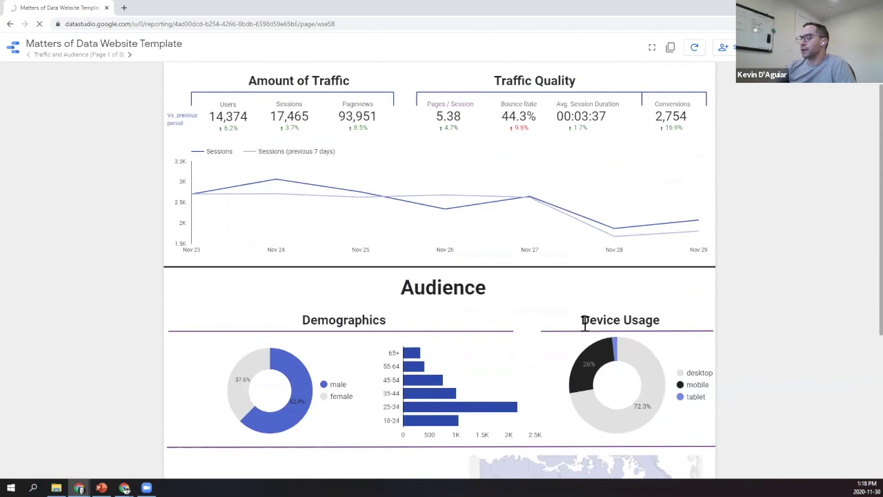
scroll(820, 301, up, 2)
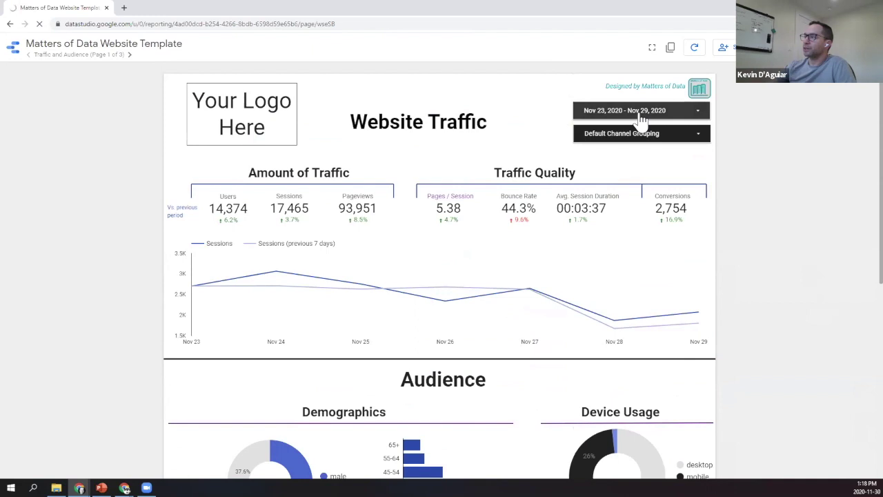
Step: Examine the traffic metrics, Demographics, Device Usage and Geography sections for the Oct 31 to Nov 29, 2020 period
scroll(759, 300, down, 4)
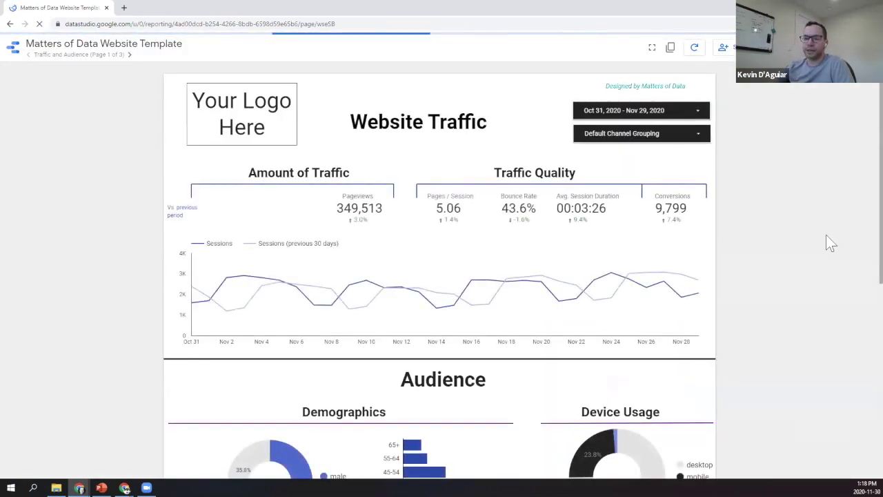
scroll(826, 237, down, 5)
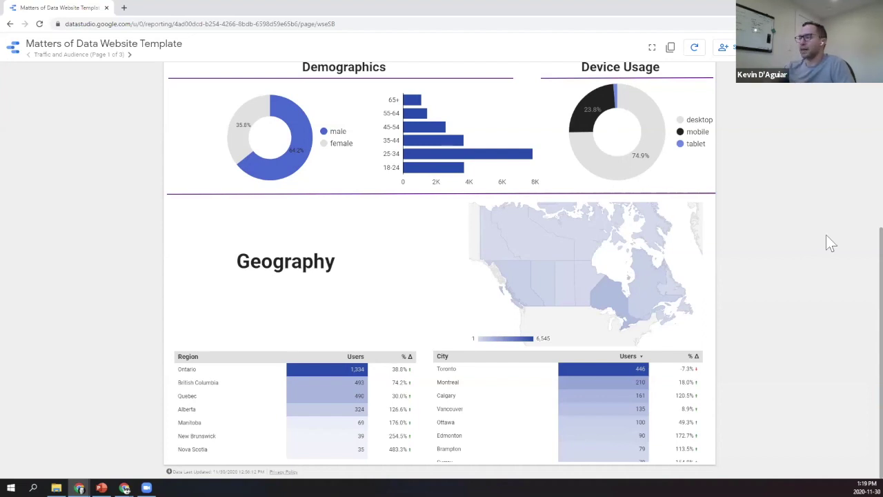
scroll(814, 234, up, 1)
scroll(759, 237, down, 1)
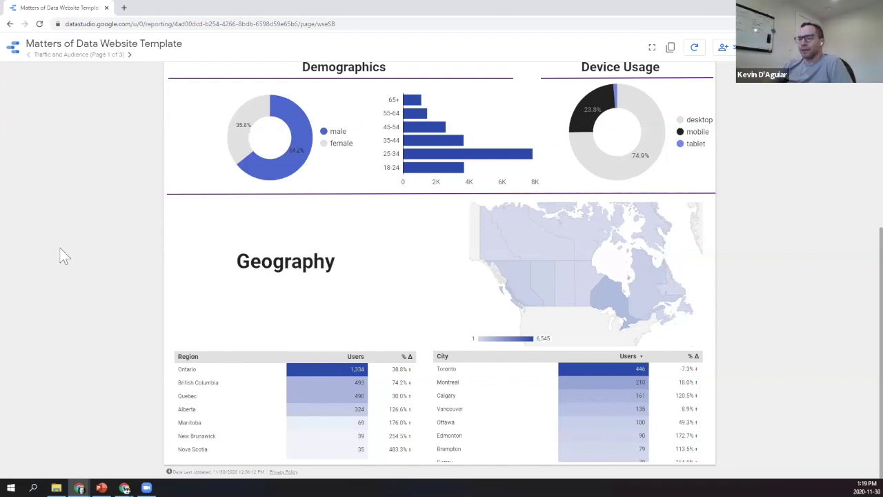
scroll(60, 249, up, 5)
scroll(58, 249, down, 2)
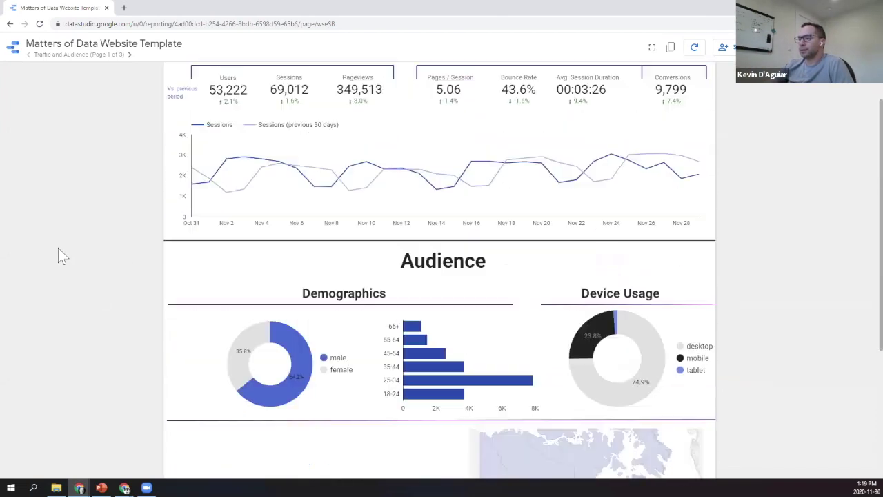
scroll(58, 250, down, 3)
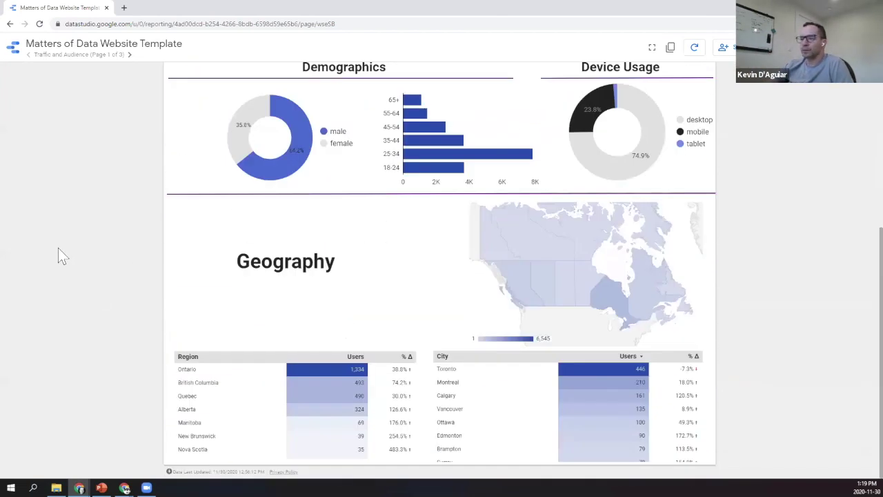
scroll(58, 254, up, 5)
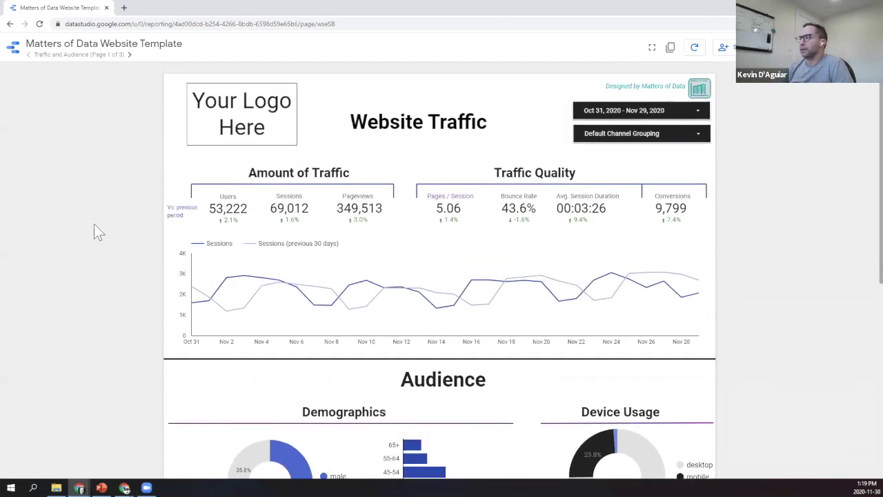
Step: Go to the Content page and examine the Top Landing Pages and After the Home Page tables
key(Page_Down)
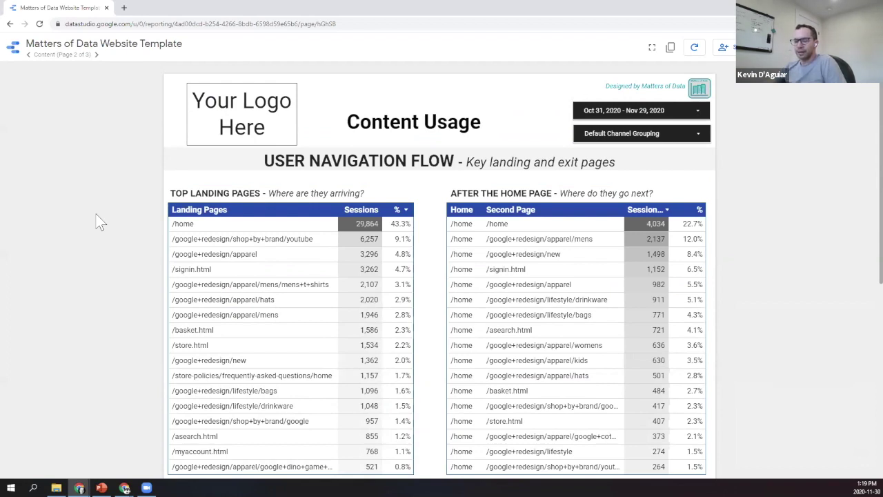
scroll(100, 221, down, 2)
scroll(100, 221, up, 2)
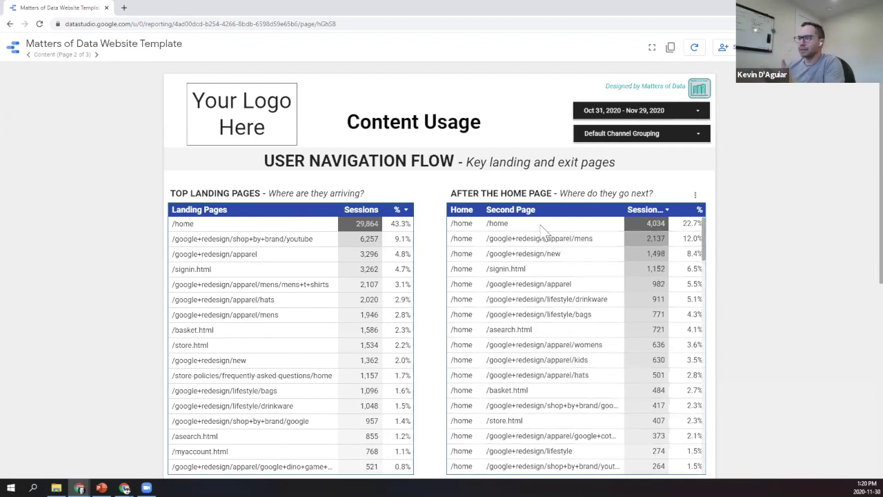
scroll(541, 225, down, 5)
scroll(541, 221, up, 5)
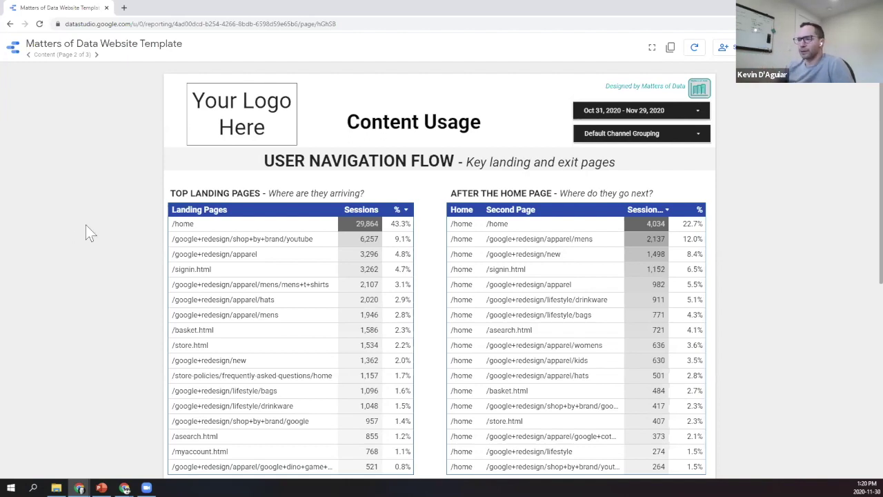
scroll(85, 231, down, 3)
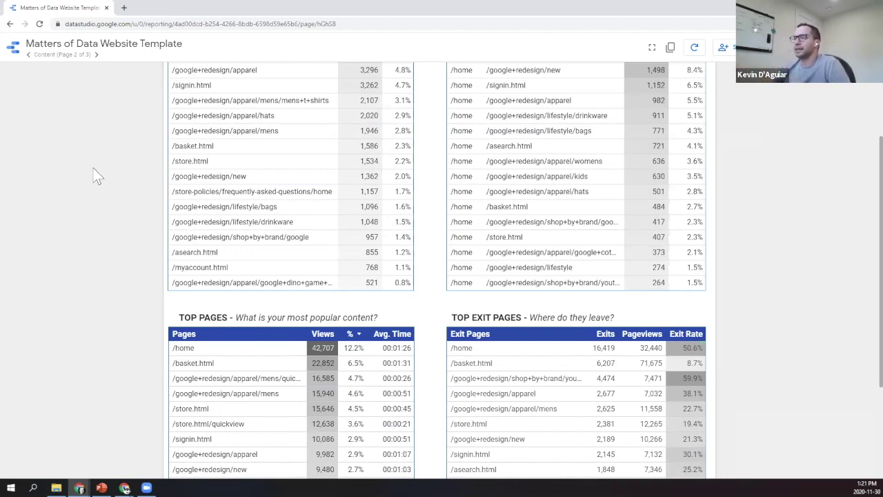
scroll(94, 169, up, 3)
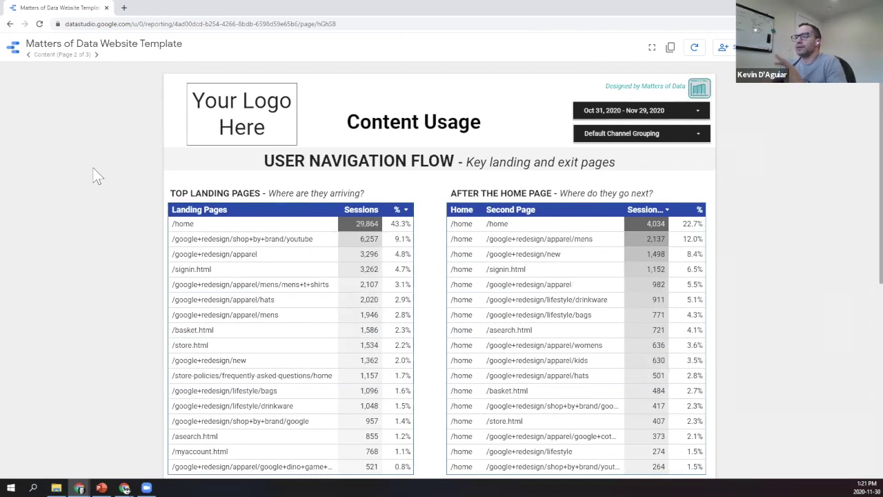
scroll(282, 194, down, 1)
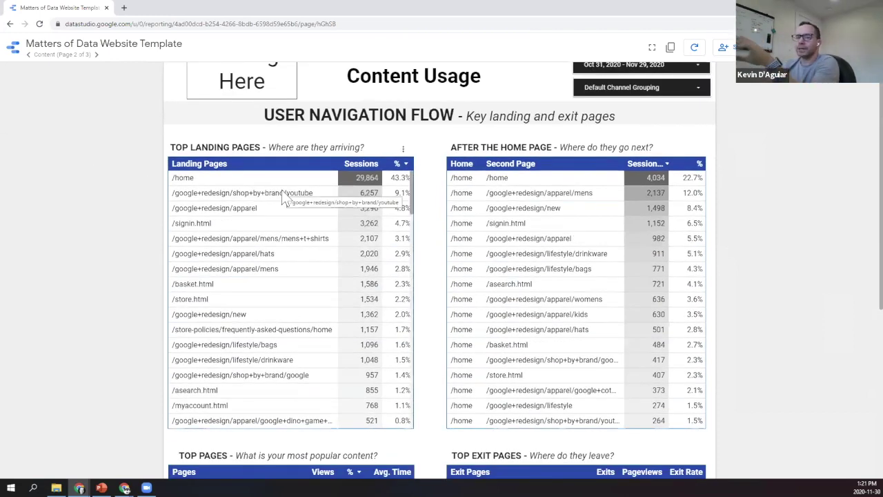
Step: Look further down the second-page list in After the Home Page and review the Top Pages and Top Exit Pages tables
scroll(550, 246, down, 10)
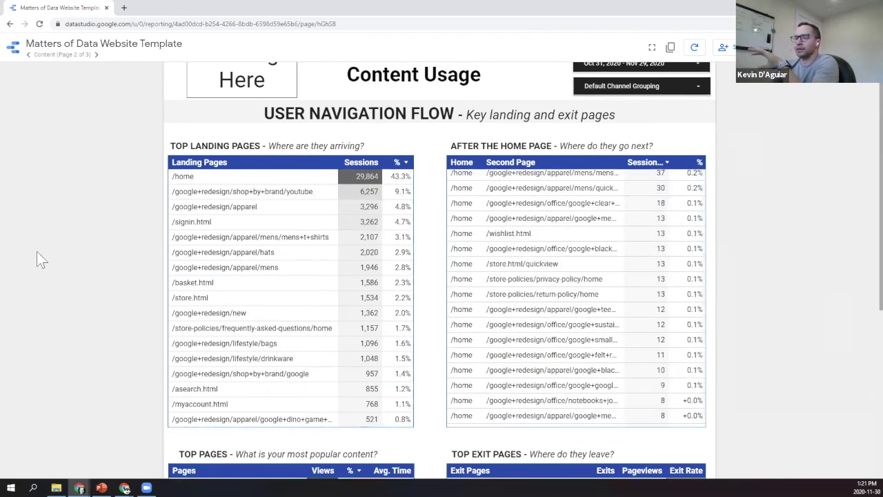
scroll(141, 269, down, 4)
scroll(234, 265, down, 1)
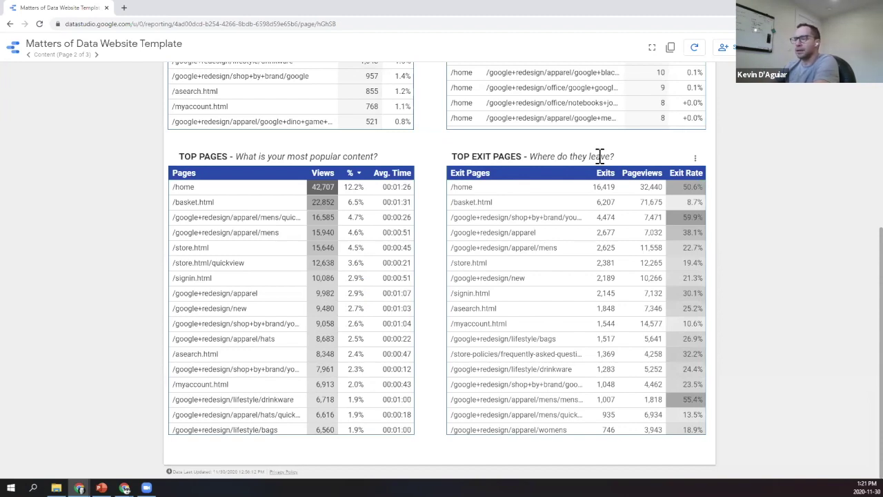
scroll(543, 292, up, 3)
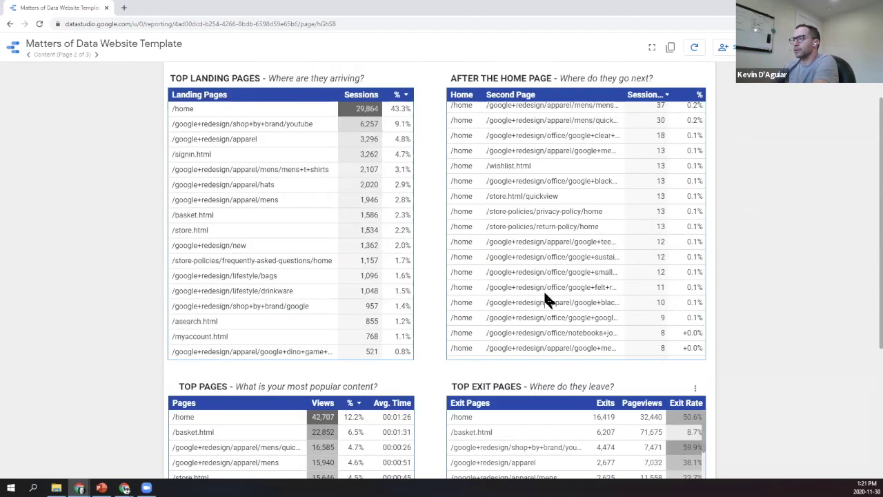
scroll(771, 328, down, 3)
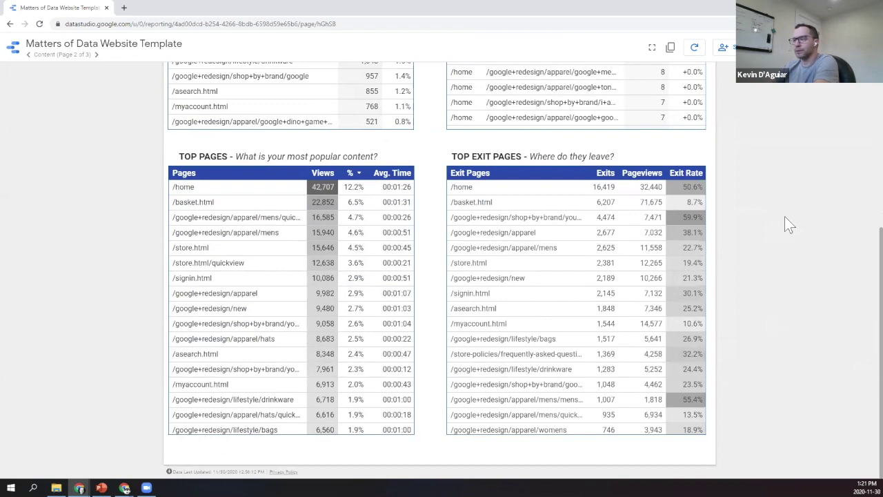
scroll(785, 217, up, 4)
scroll(789, 225, up, 1)
scroll(789, 225, down, 3)
scroll(242, 176, up, 3)
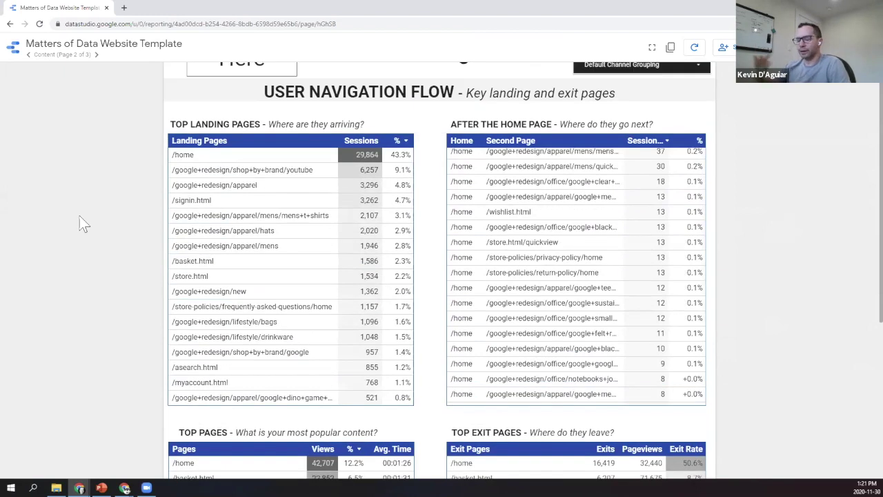
scroll(82, 223, up, 1)
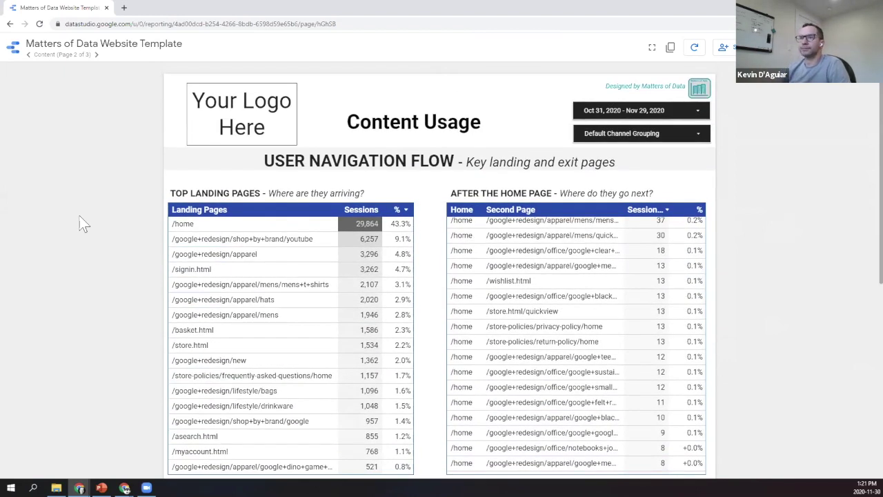
Step: Go to the Engagement + Goals page and review the Website Engagement and Conversions, Social Breakdown and Referral Breakdown tables
key(Page_Down)
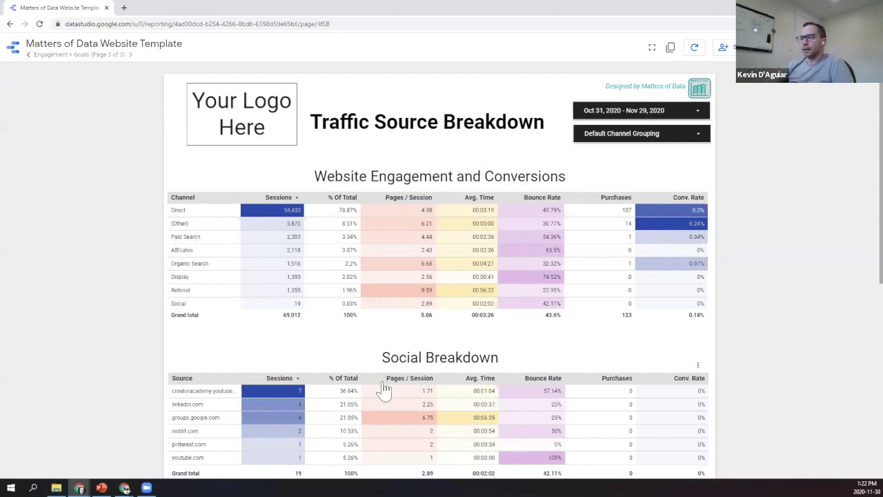
scroll(368, 359, down, 1)
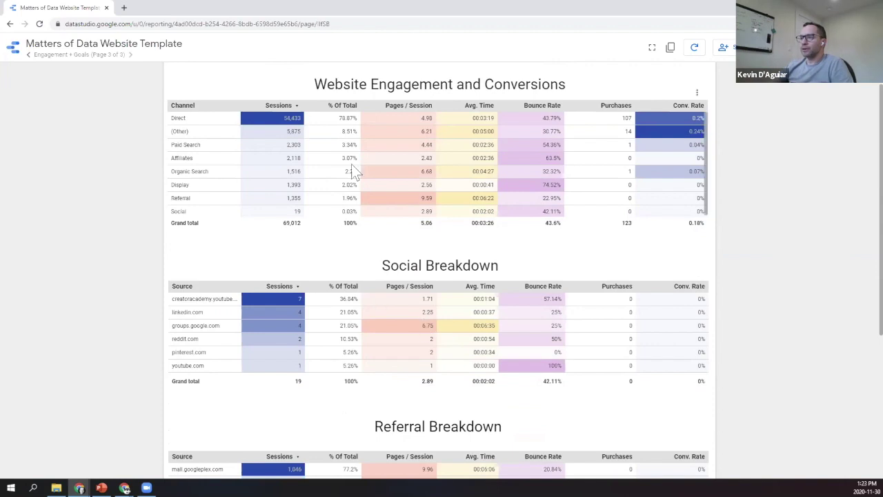
scroll(414, 314, down, 1)
scroll(414, 313, down, 1)
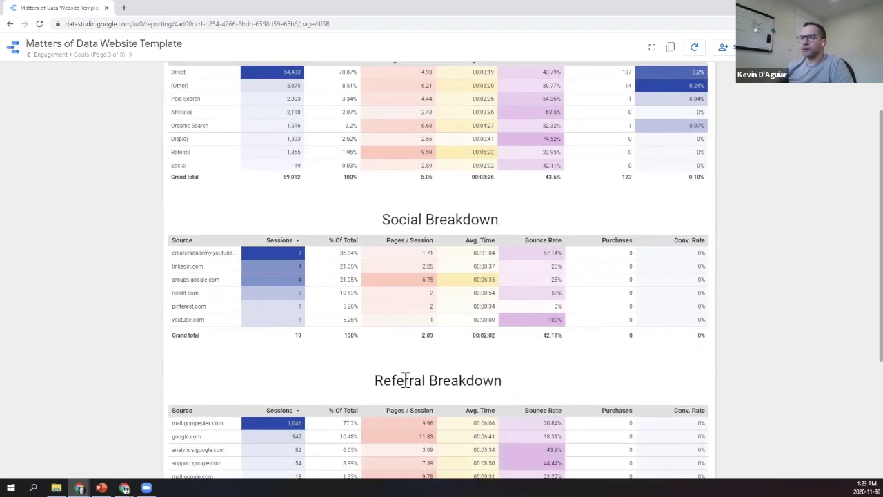
scroll(407, 387, down, 2)
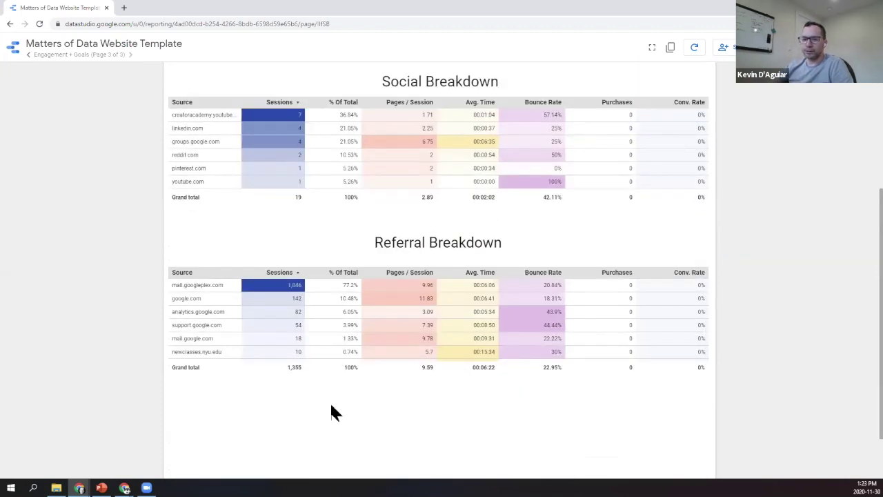
scroll(101, 362, up, 2)
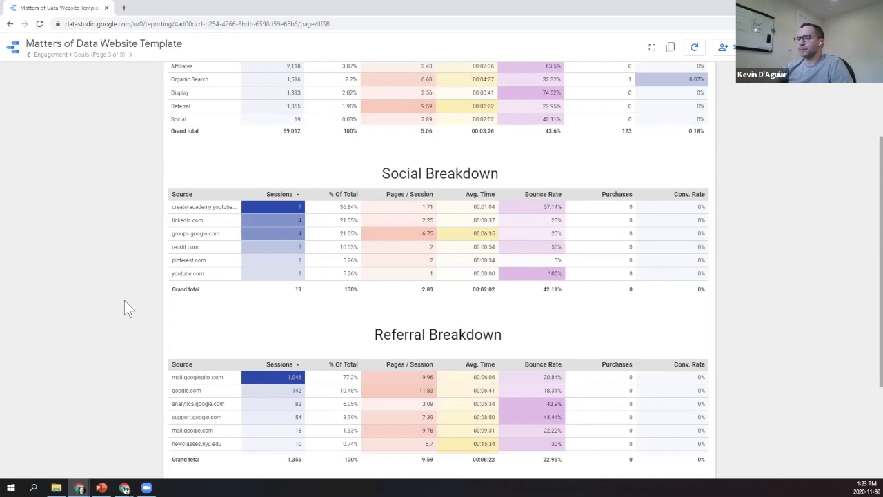
scroll(124, 300, up, 4)
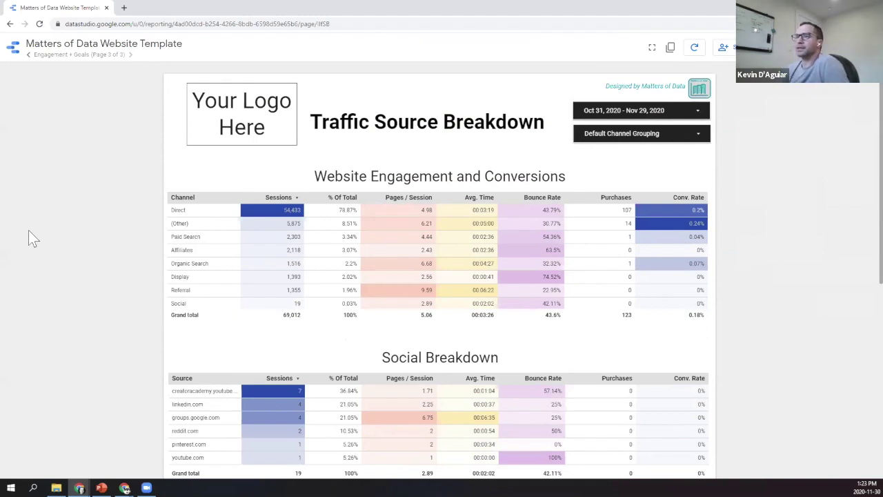
Step: Return to the Traffic and Audience page, inspect the new data source choices for copying the report, and cancel the copy
click(102, 60)
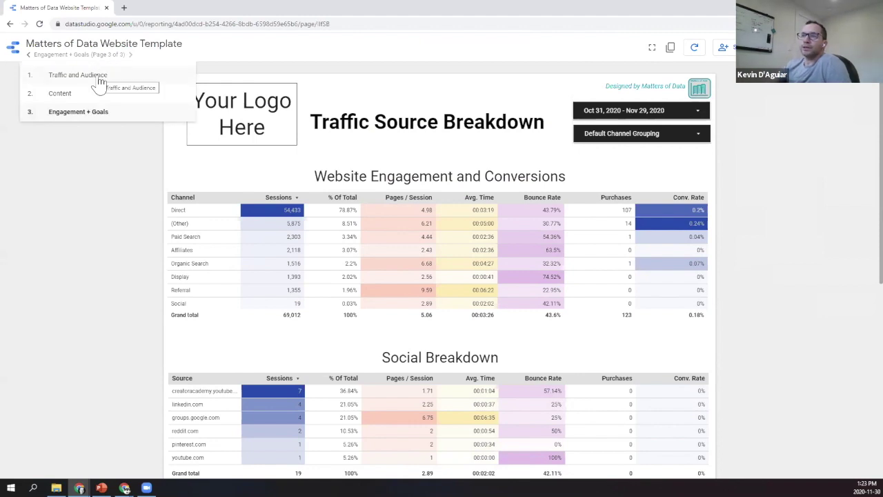
click(98, 77)
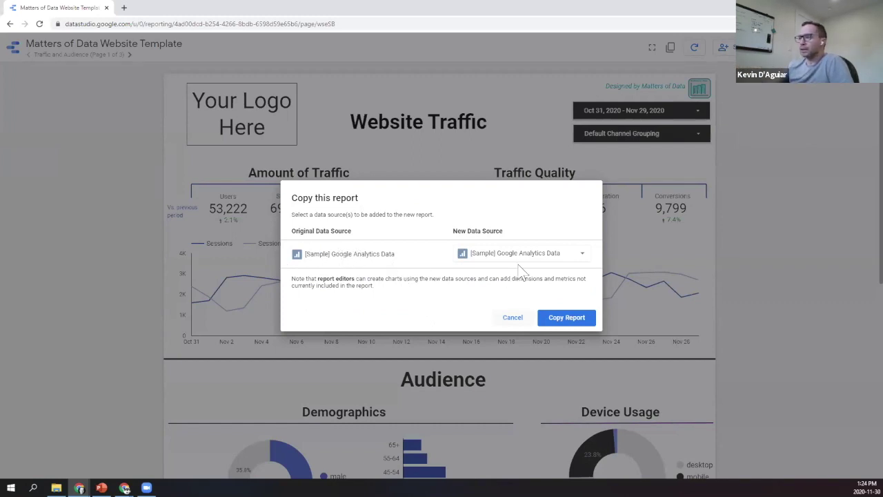
click(567, 261)
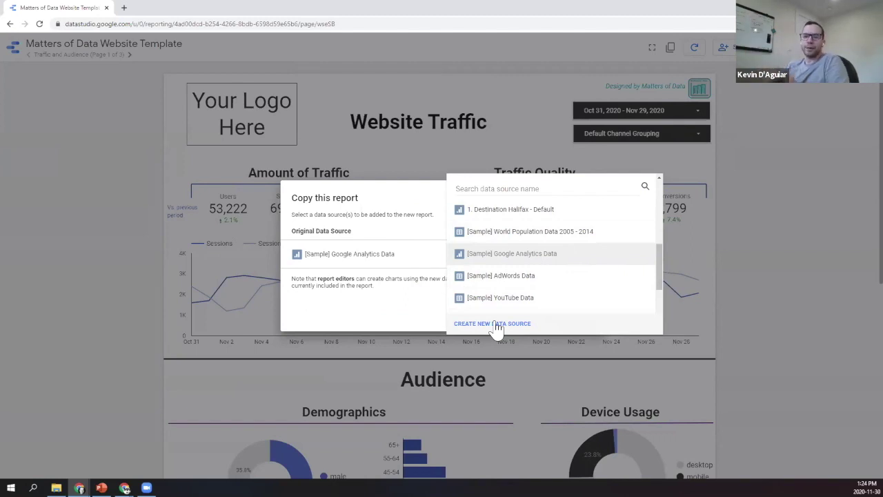
click(103, 272)
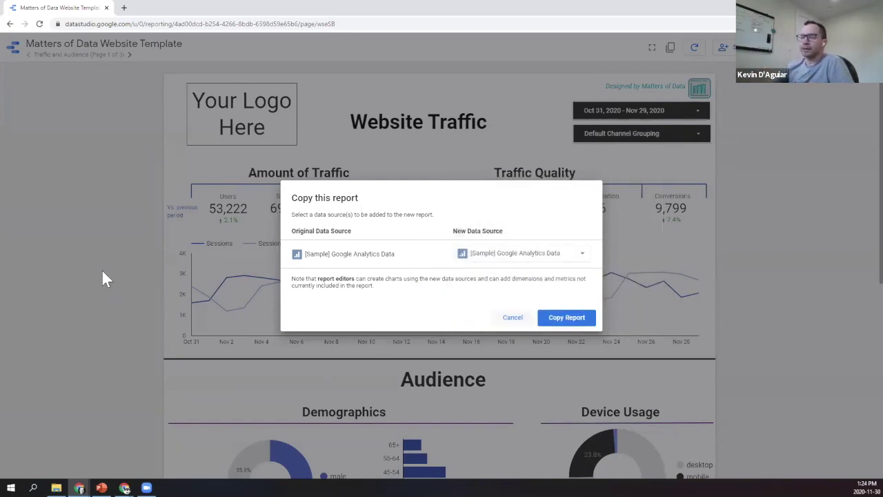
click(514, 318)
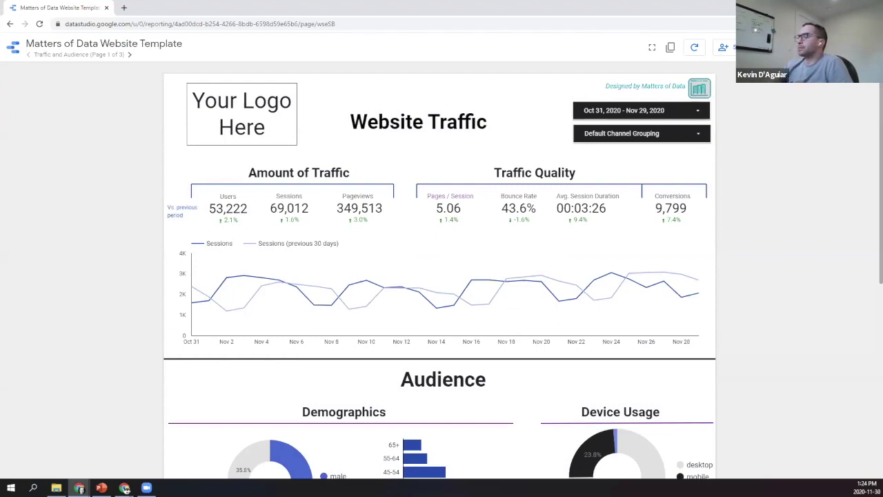
Step: Switch the report to edit mode and look over the whole Traffic and Audience page
click(759, 47)
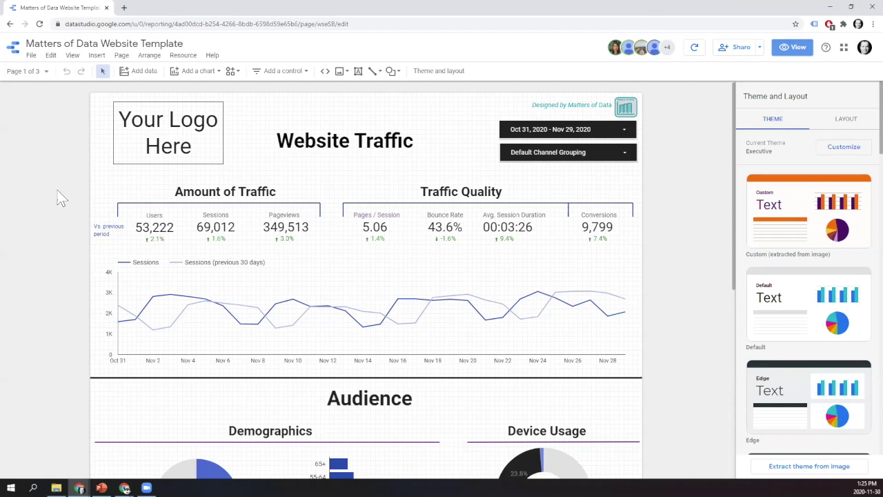
scroll(59, 192, down, 5)
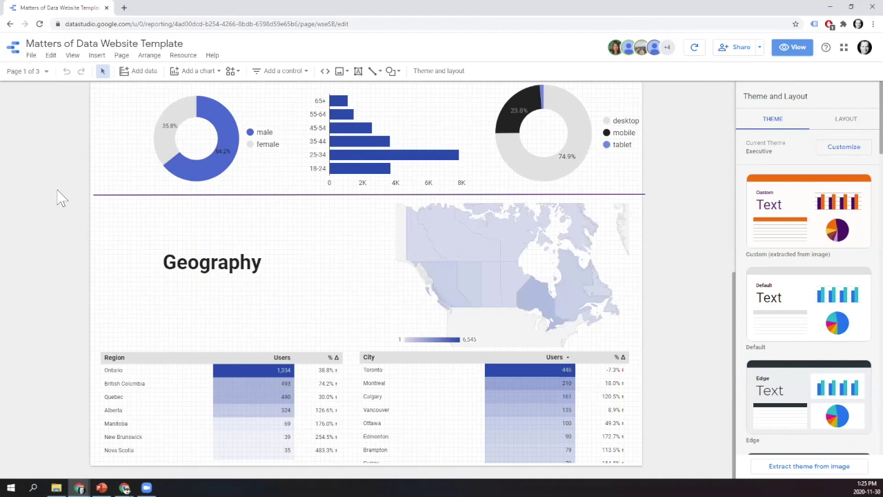
scroll(58, 193, up, 5)
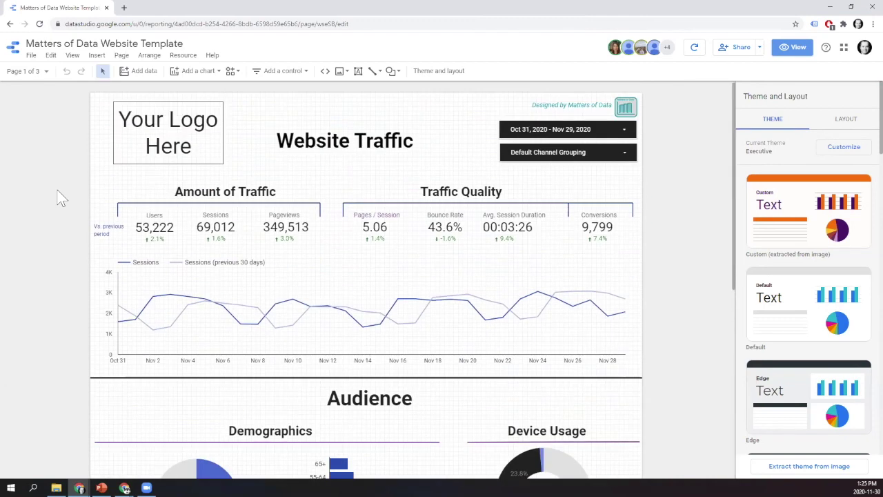
Step: Open the Engagement + Goals page in the editor and select the Website Engagement and Conversions table to show its data settings
click(40, 73)
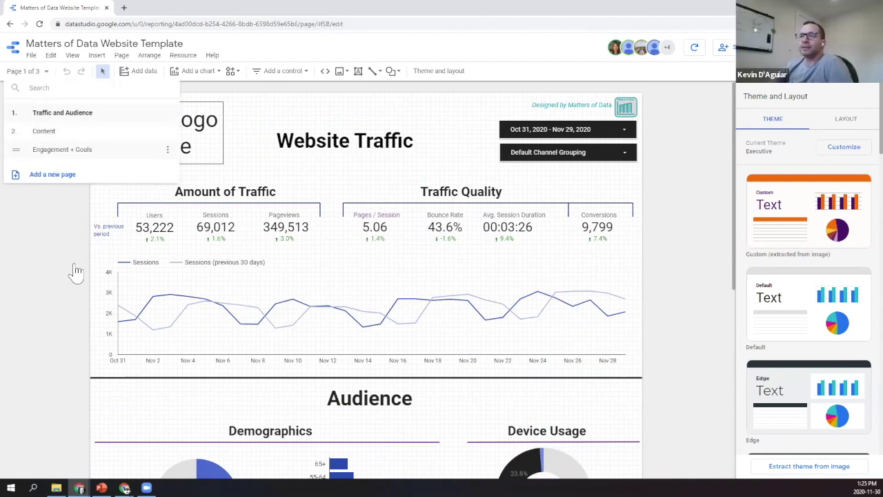
click(62, 149)
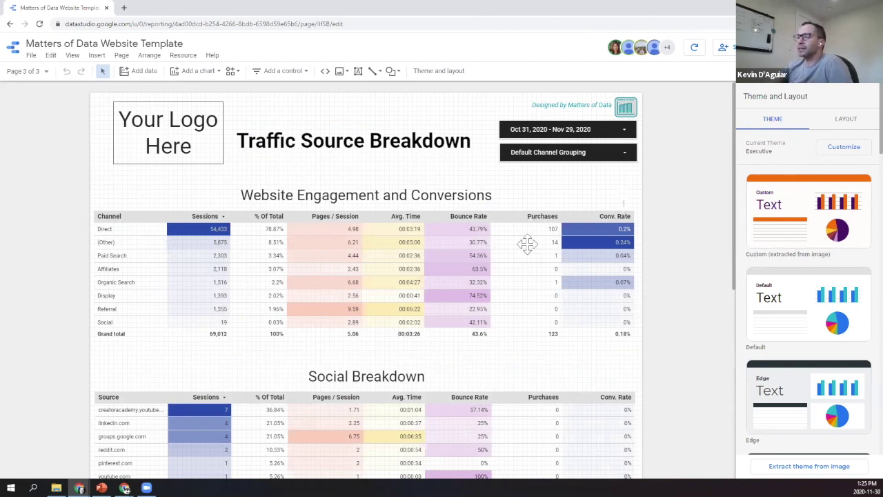
click(460, 288)
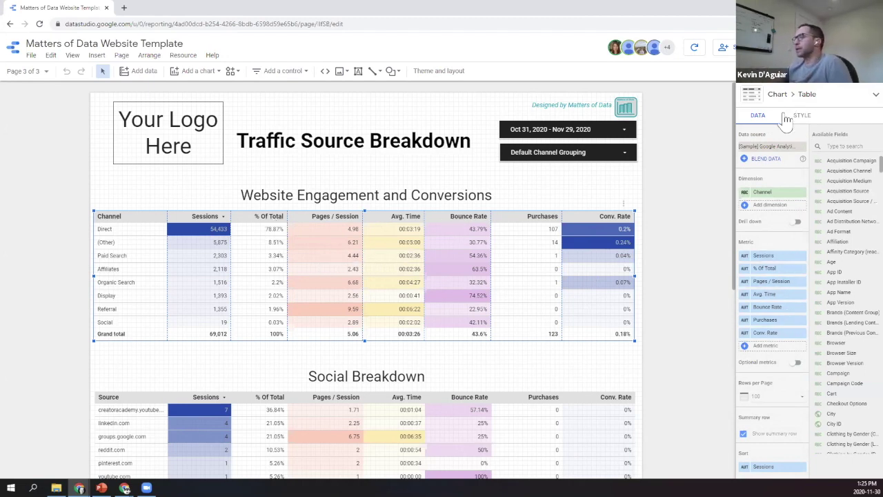
Step: Review the table's style settings down to the metric columns, including the display types offered for the first metric column
click(818, 123)
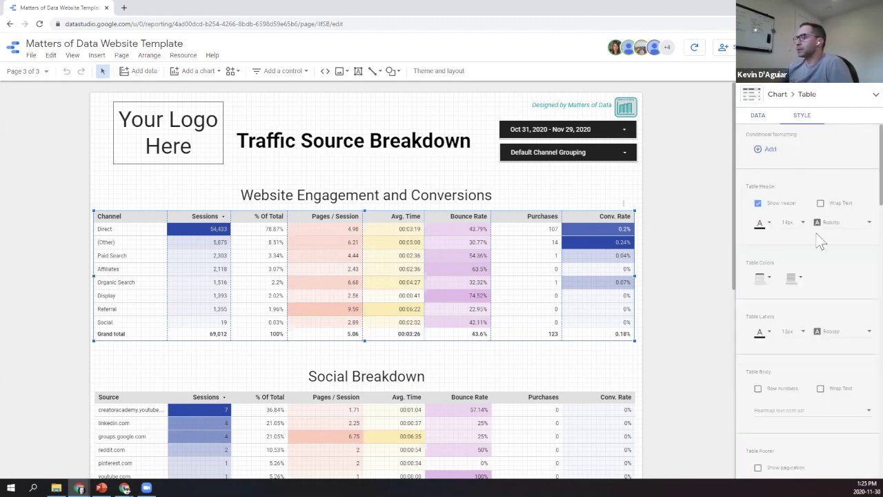
scroll(820, 238, down, 5)
scroll(820, 238, down, 1)
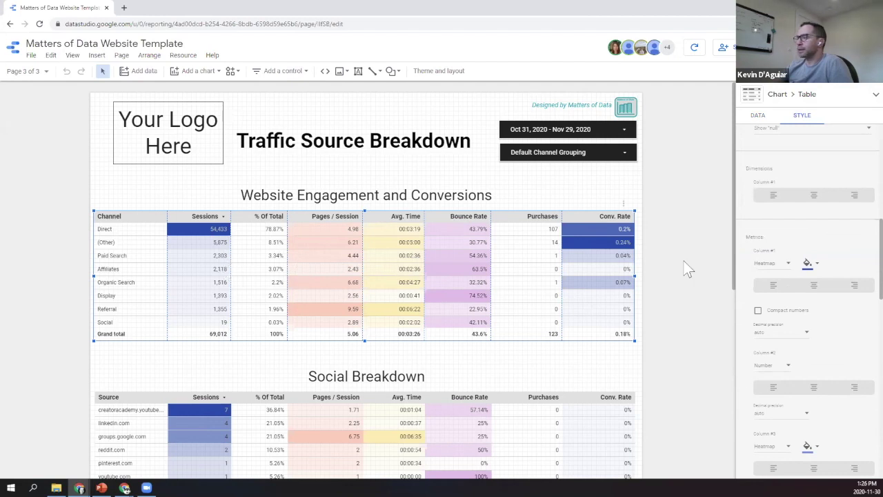
click(788, 265)
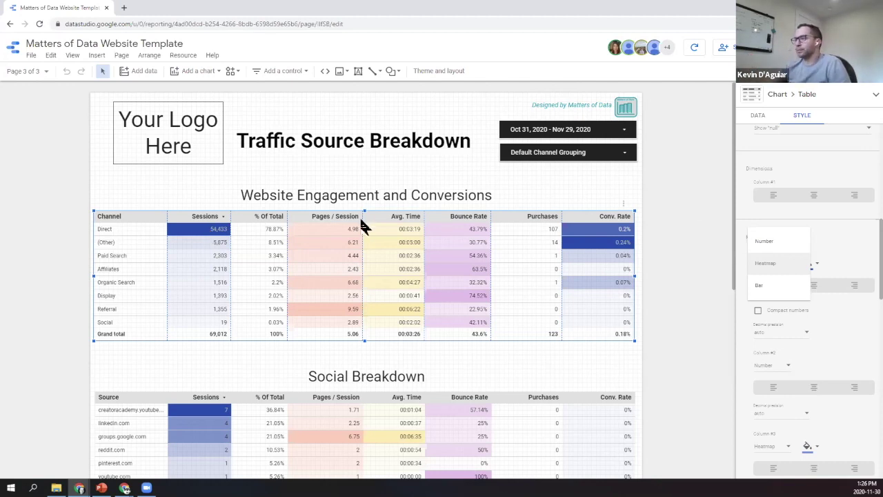
click(694, 203)
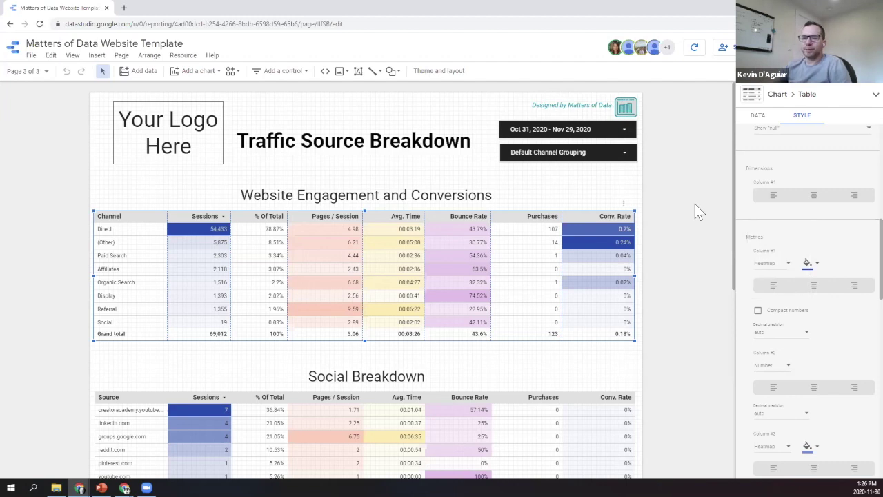
Step: Try the Bar display for the table's Sessions column, and set the column to Number
click(786, 262)
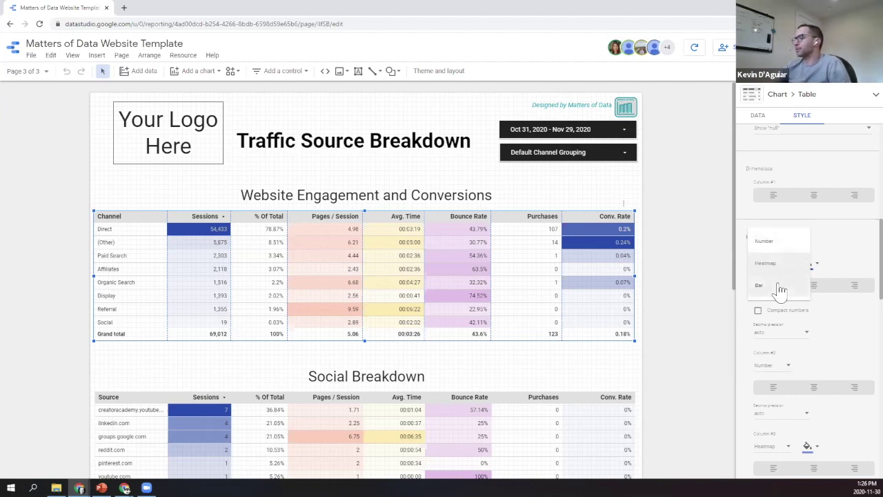
click(777, 288)
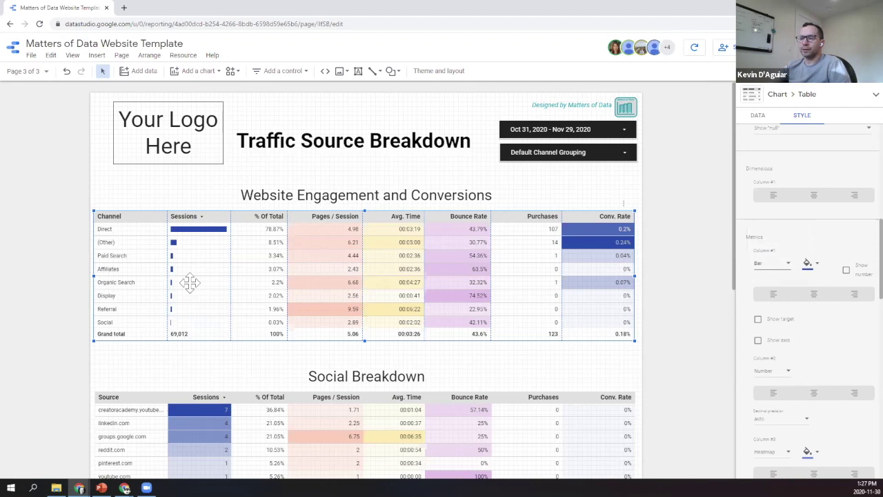
click(790, 269)
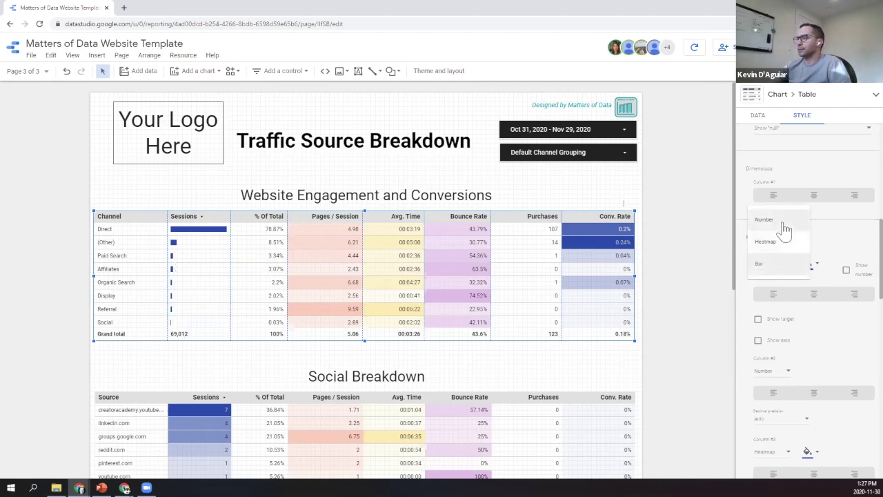
click(782, 230)
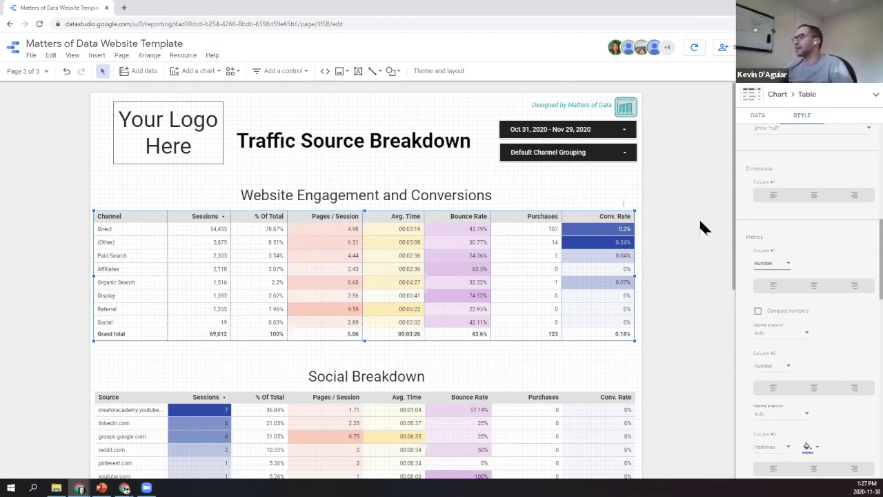
click(676, 158)
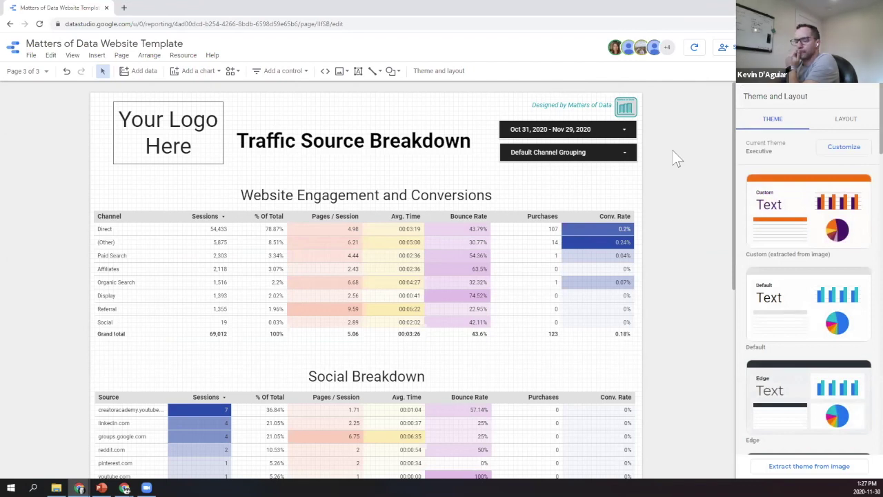
Step: On the Traffic and Audience page, narrow the sessions time series chart from its left edge to free about a third of its width
click(27, 71)
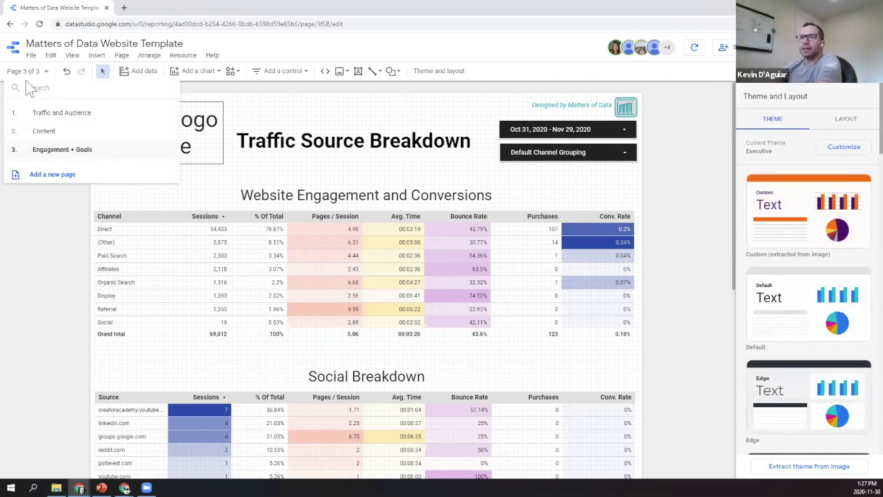
click(46, 220)
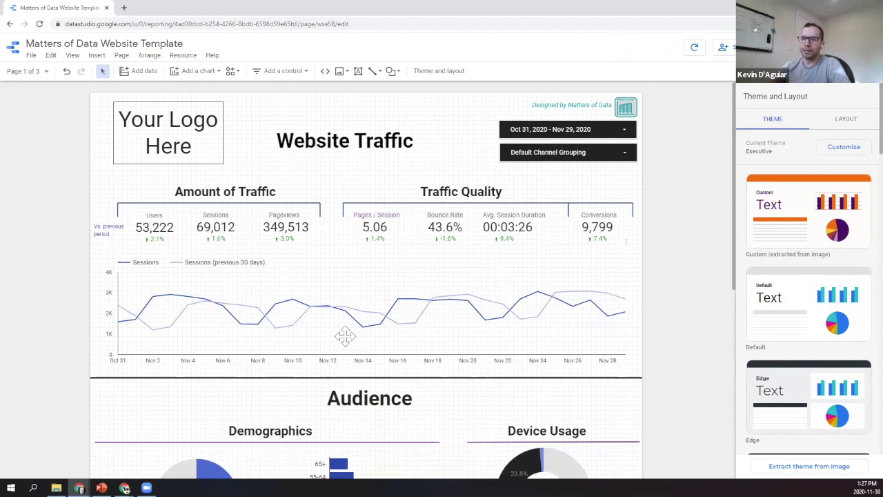
click(140, 319)
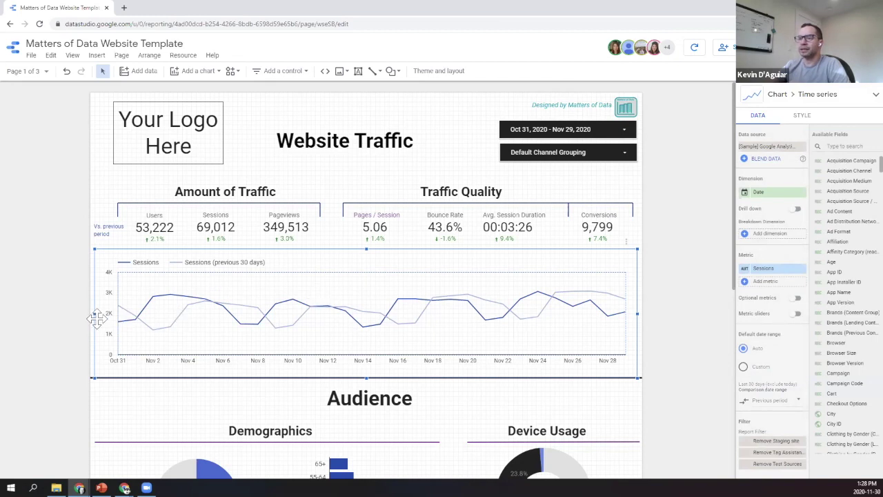
drag(93, 314, 265, 308)
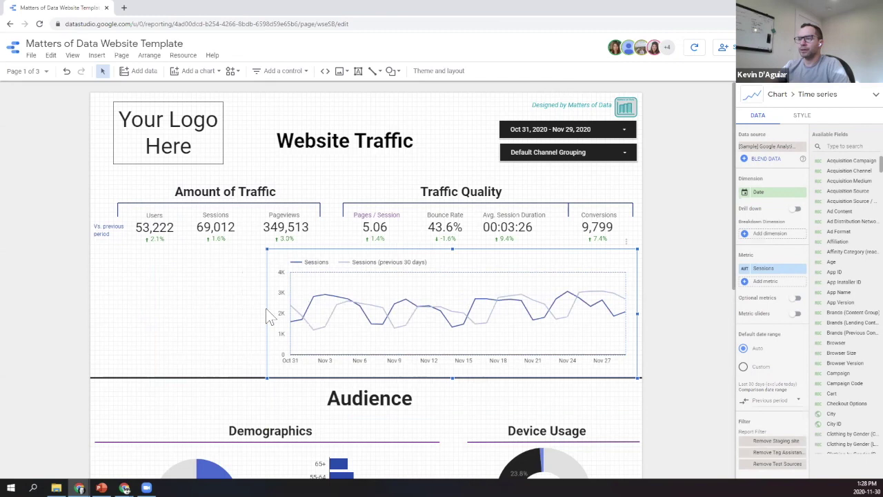
click(172, 287)
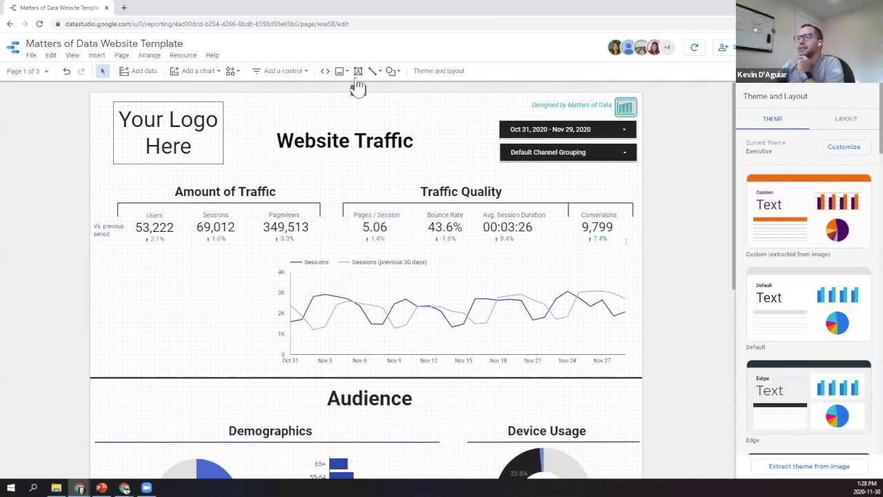
Step: Add a plain table chart in the gap beside the time series chart and shrink it to fit there
click(345, 71)
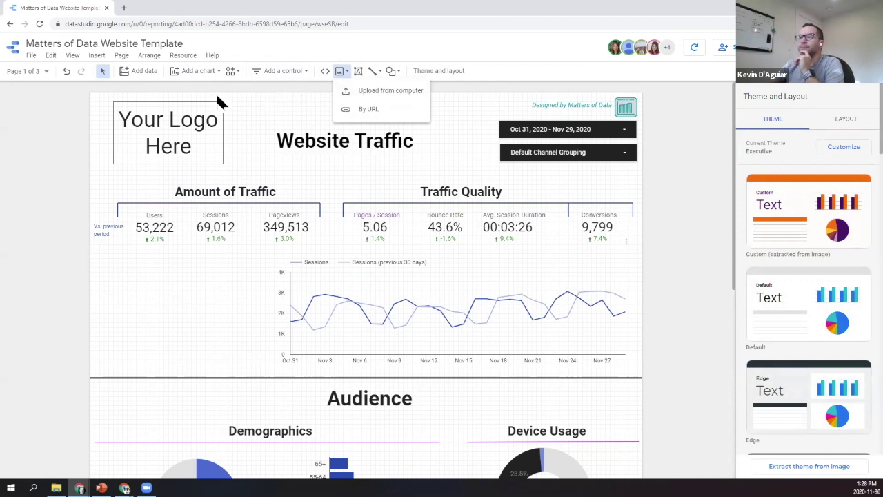
key(Escape)
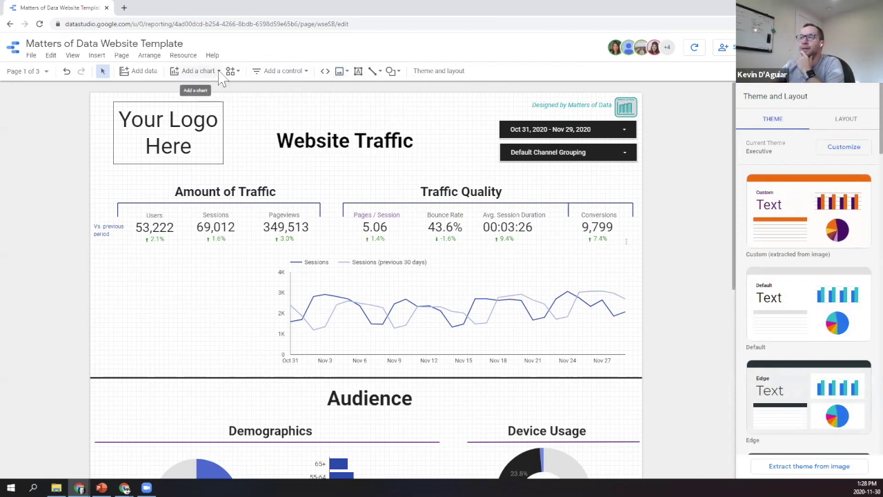
click(218, 72)
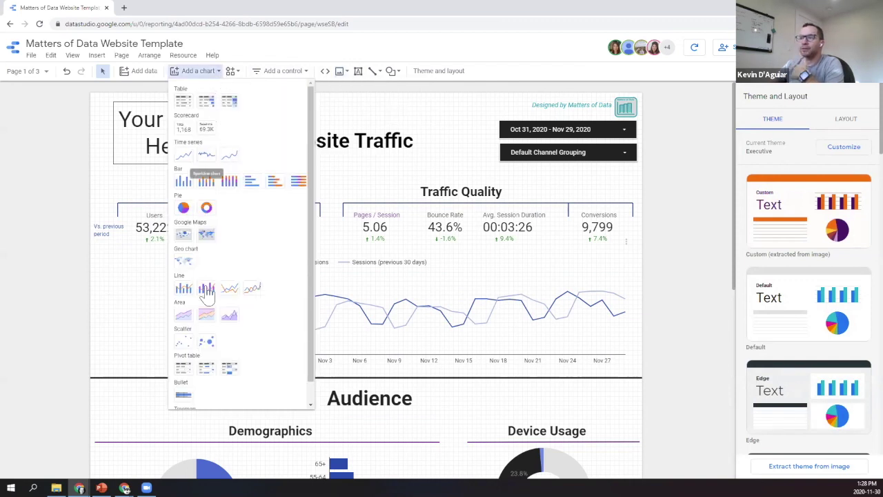
click(185, 105)
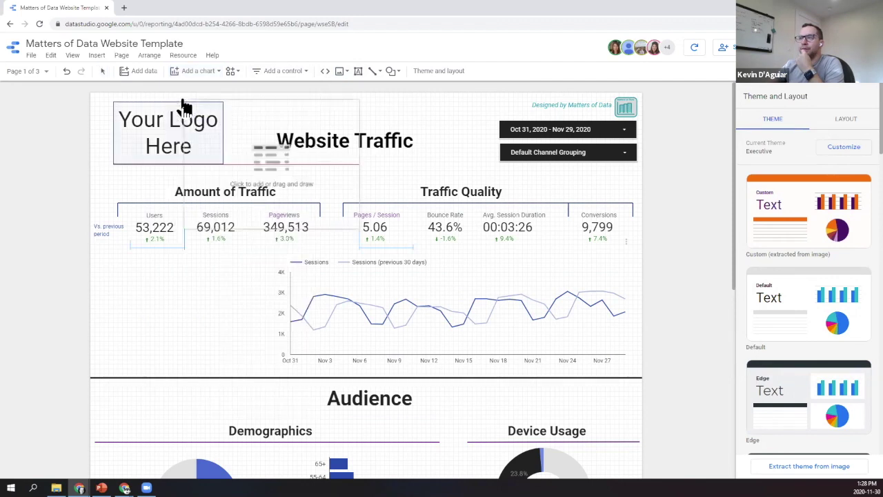
click(131, 258)
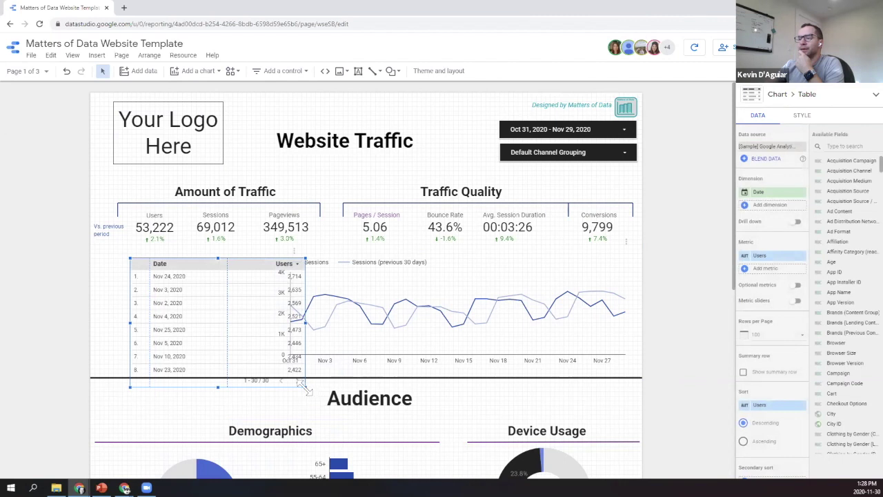
drag(306, 388, 240, 349)
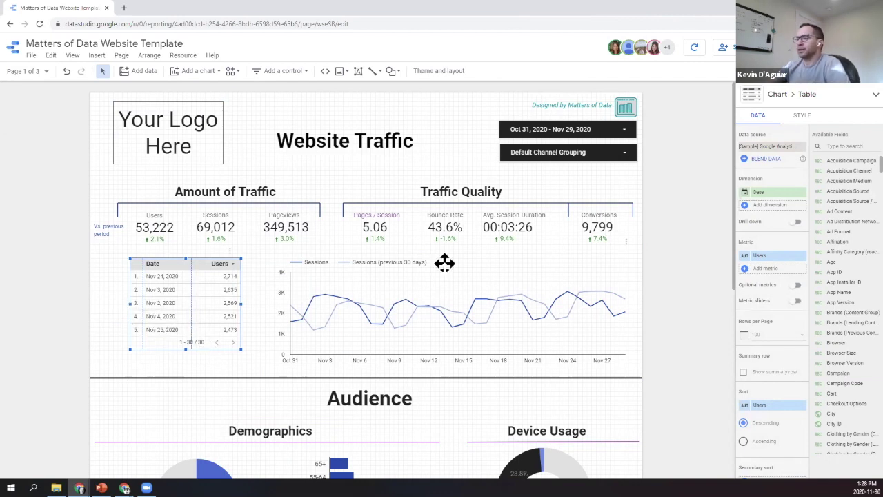
scroll(491, 286, down, 2)
scroll(558, 279, up, 2)
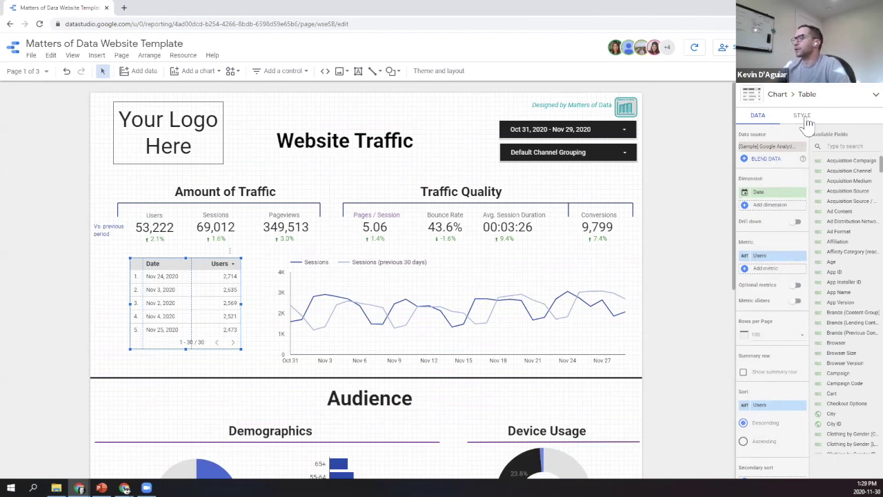
Step: Replace the new table's Date dimension with Default Channel Grouping
click(764, 121)
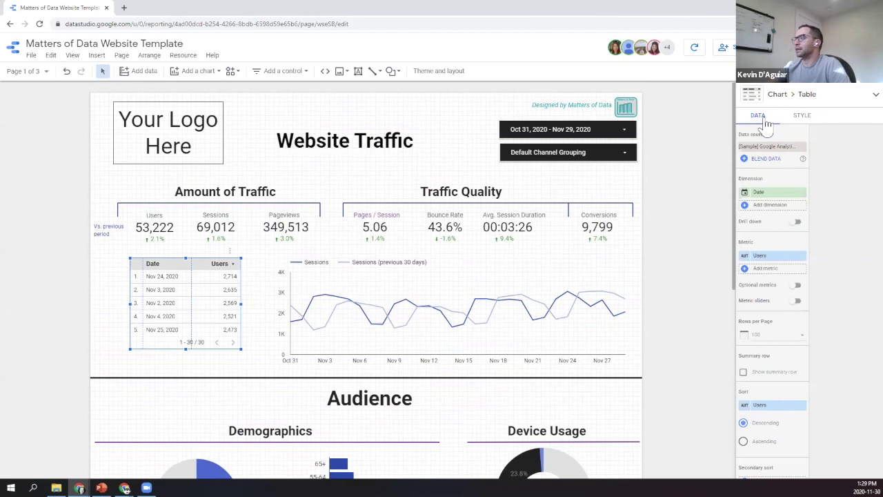
click(766, 204)
text(defa)
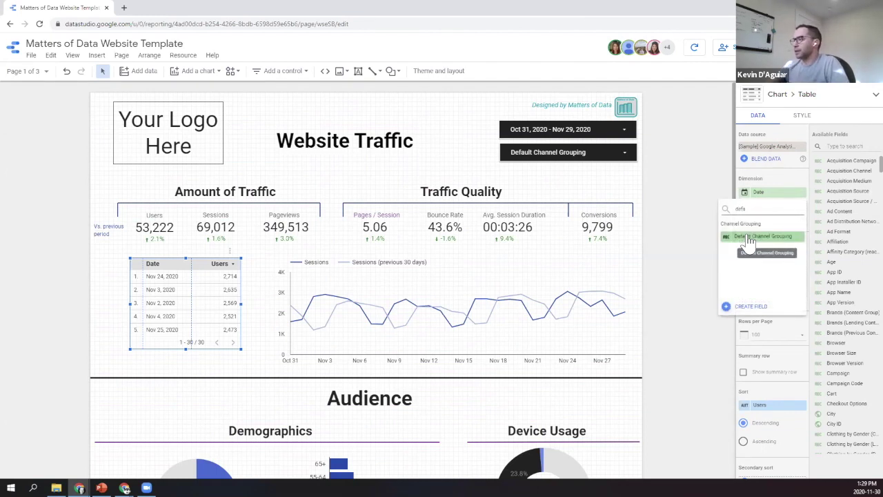
click(746, 236)
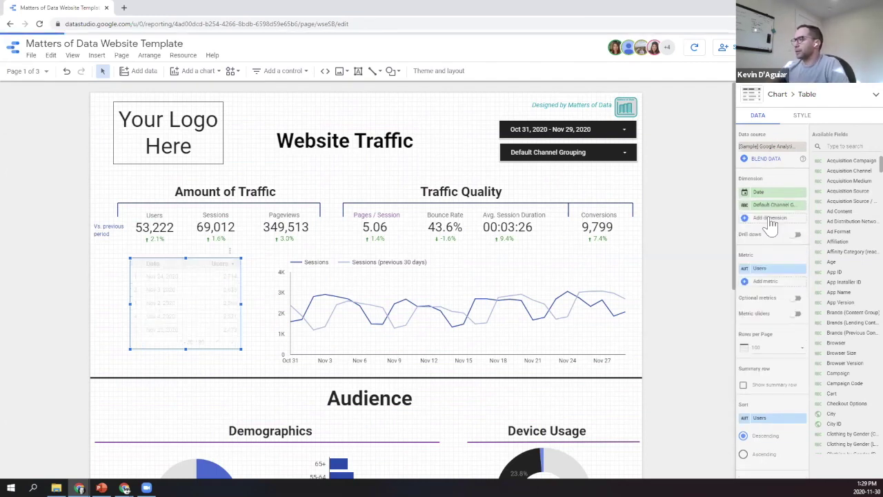
click(802, 192)
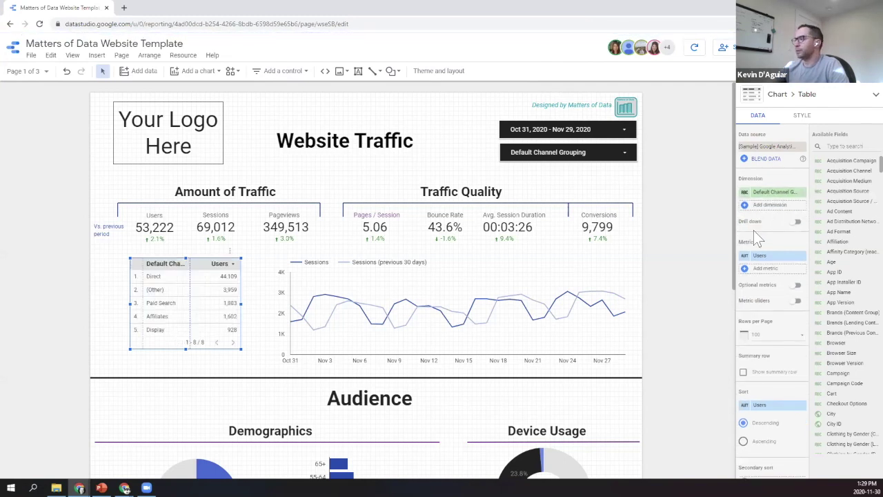
Step: Replace the new table's Users metric with Sessions
click(772, 269)
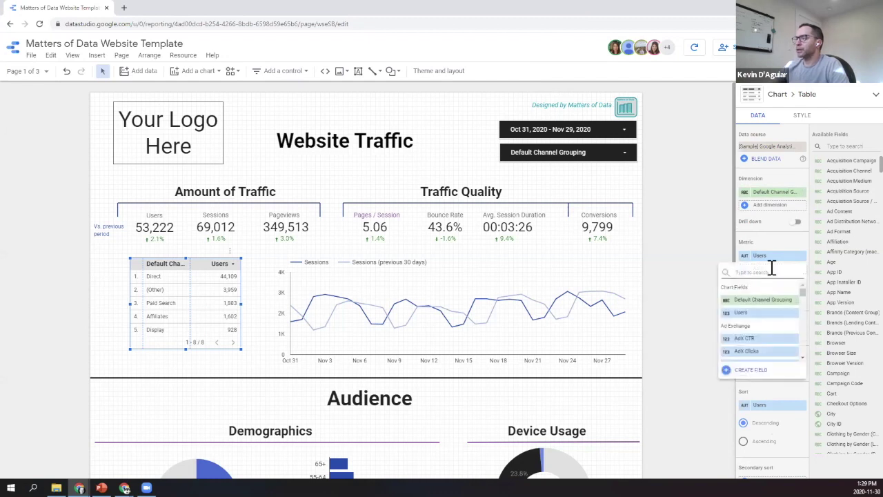
text(u)
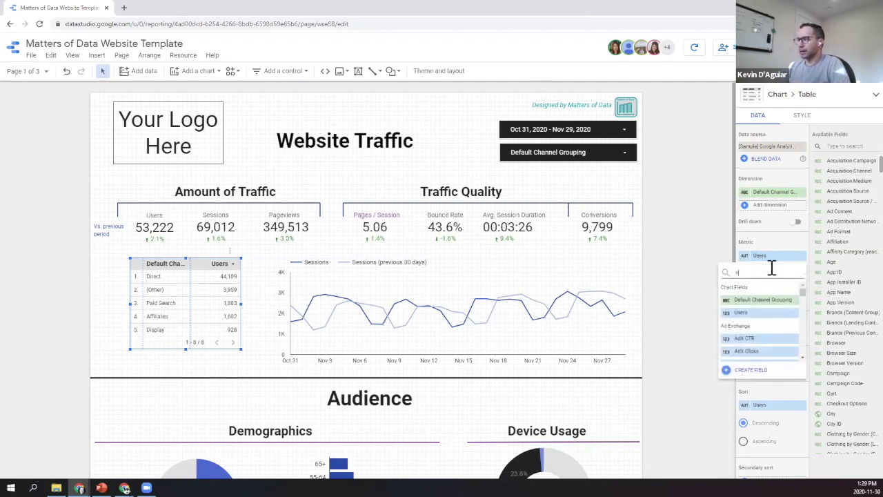
text(sess)
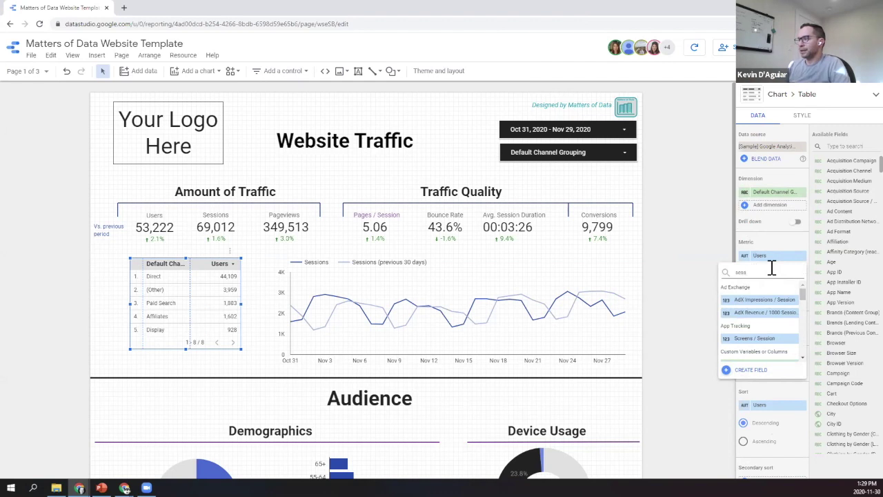
text(ions)
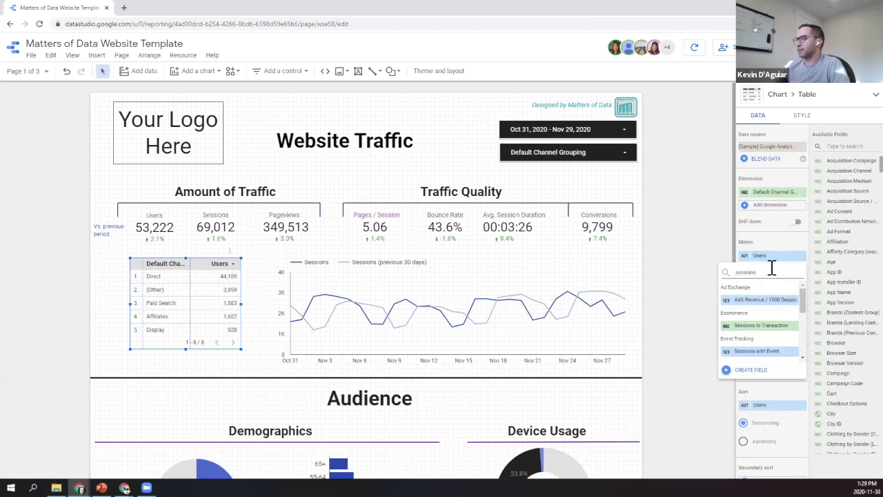
scroll(773, 319, down, 5)
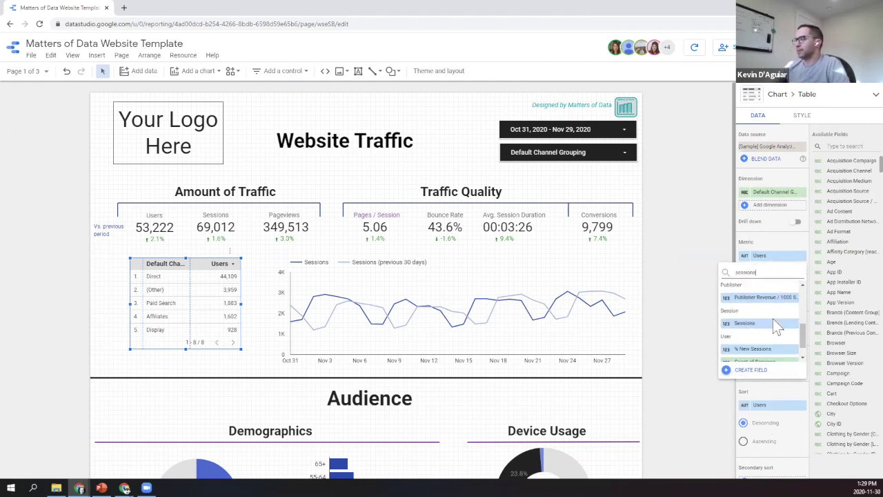
click(753, 304)
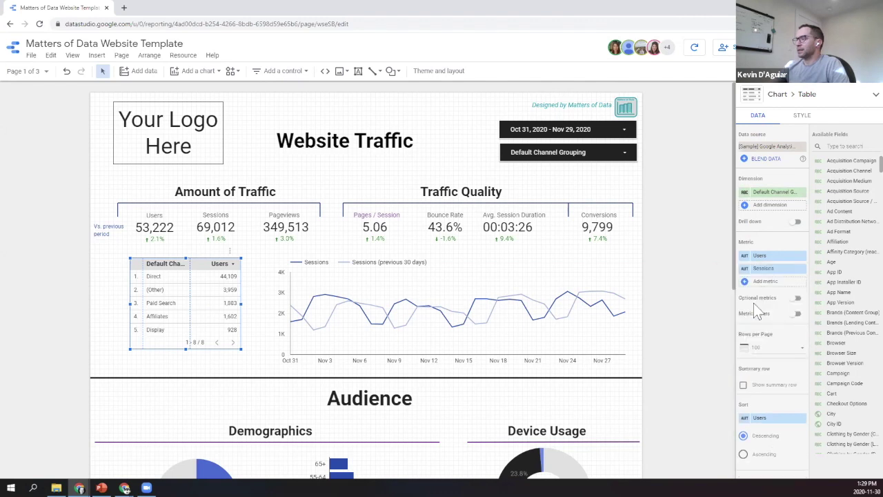
click(802, 256)
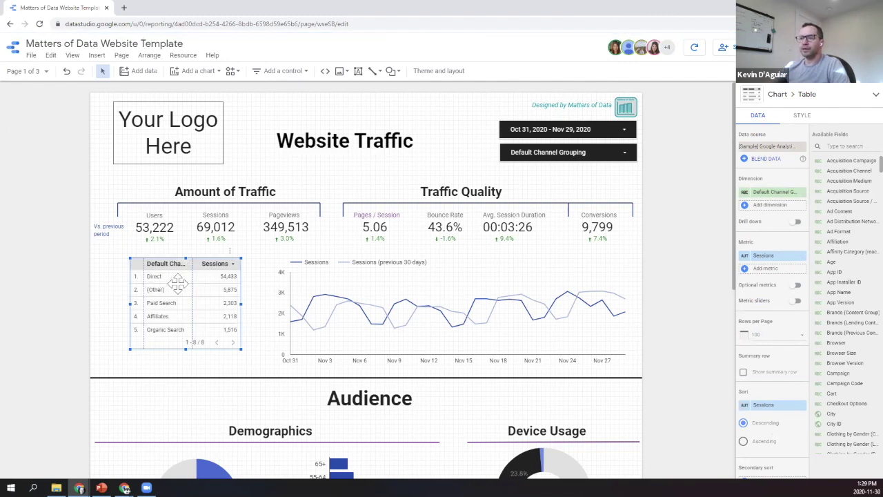
Step: Rename the new table's Default Channel Grouping dimension as Channel
click(745, 194)
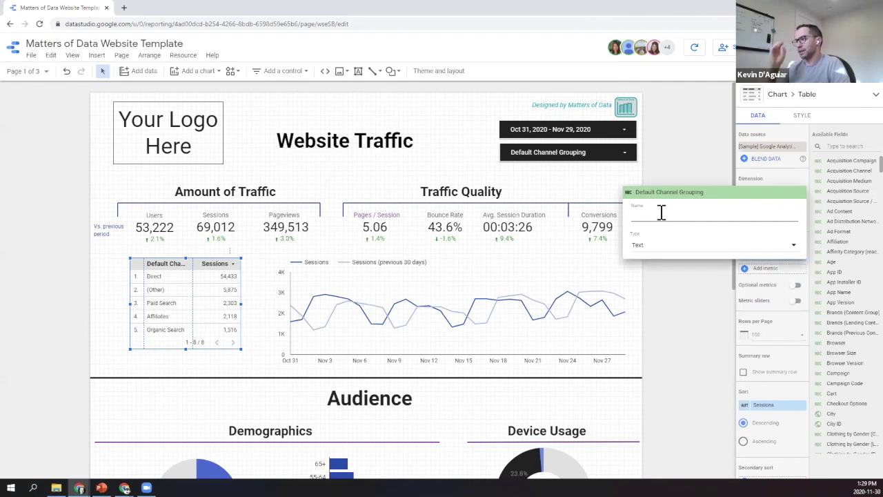
text(Ch)
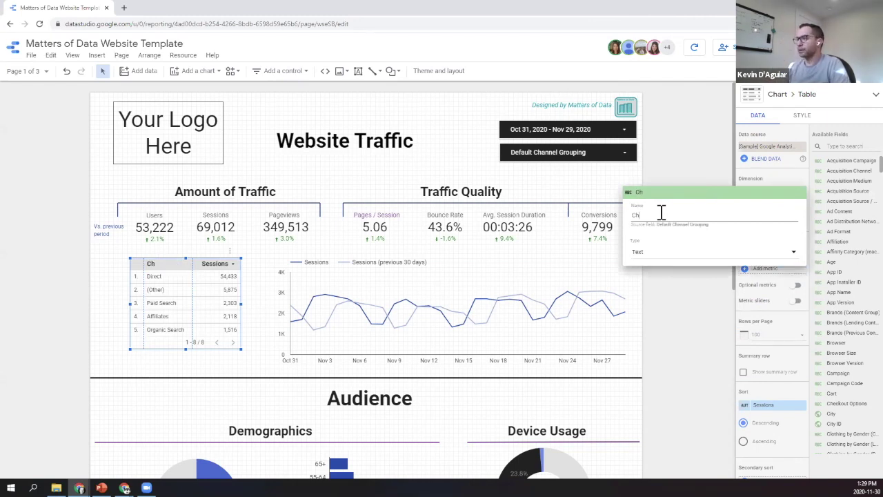
text(annel)
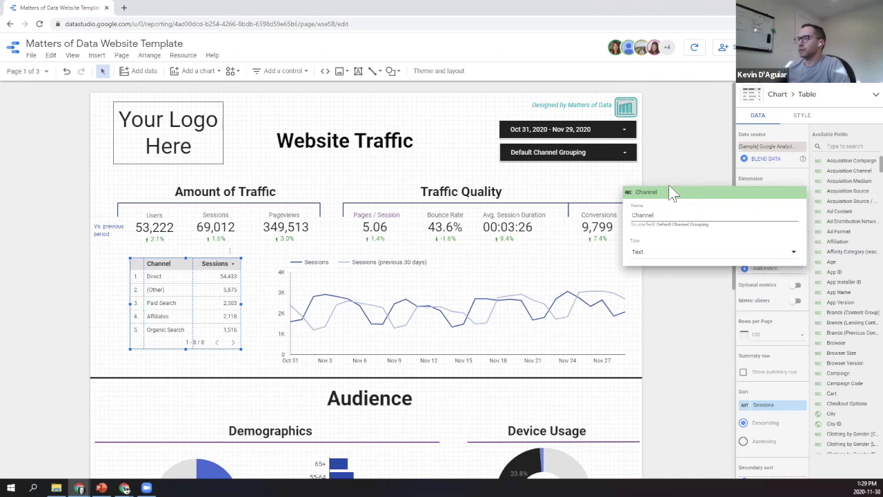
Step: Turn off the row numbers in the new channel table
click(673, 168)
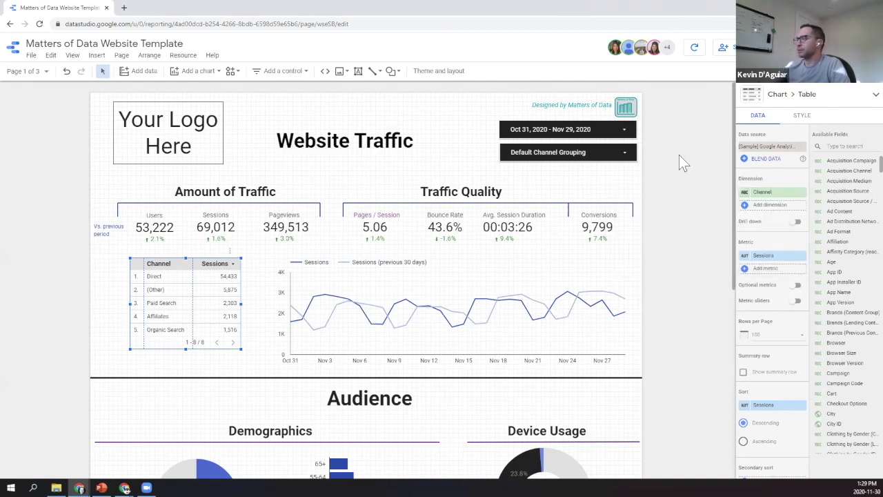
click(803, 118)
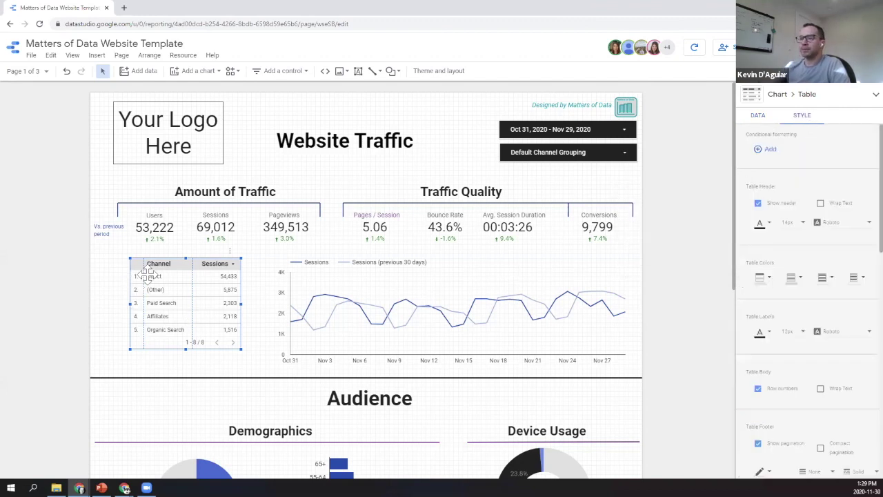
scroll(778, 256, down, 2)
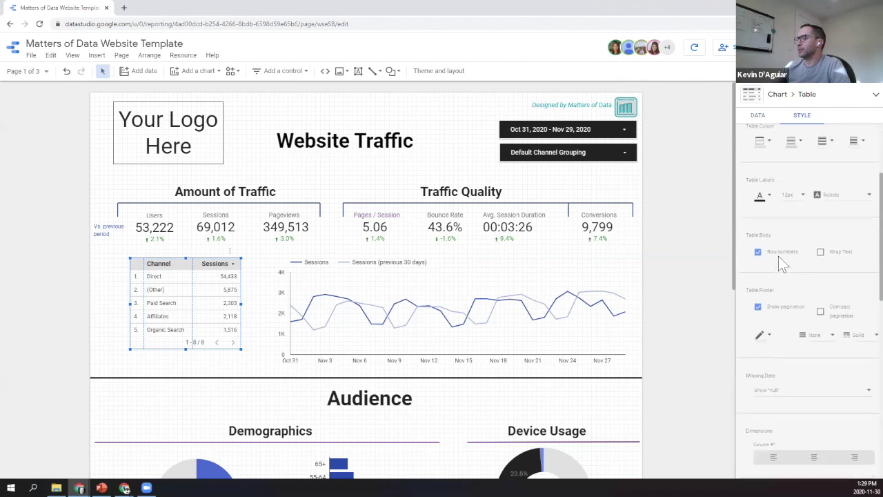
click(758, 251)
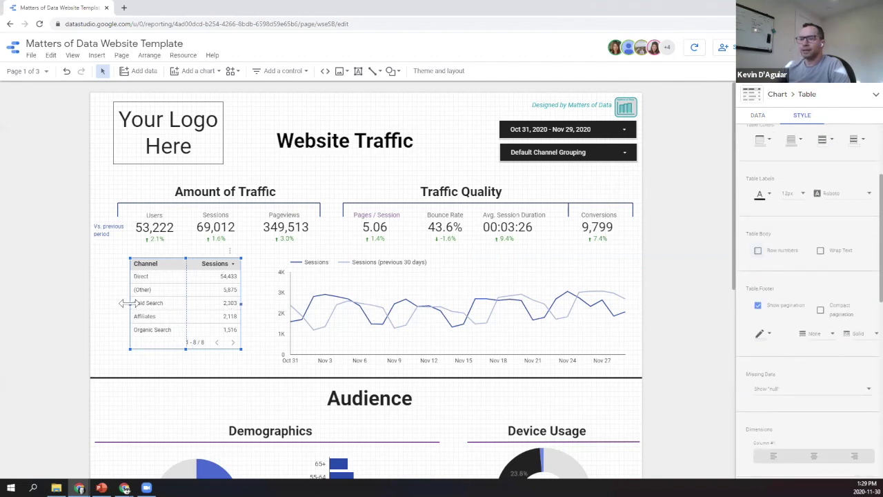
Step: Enlarge the channel table to fill the gap beside the time series chart, and hide its pagination footer
drag(128, 303, 100, 303)
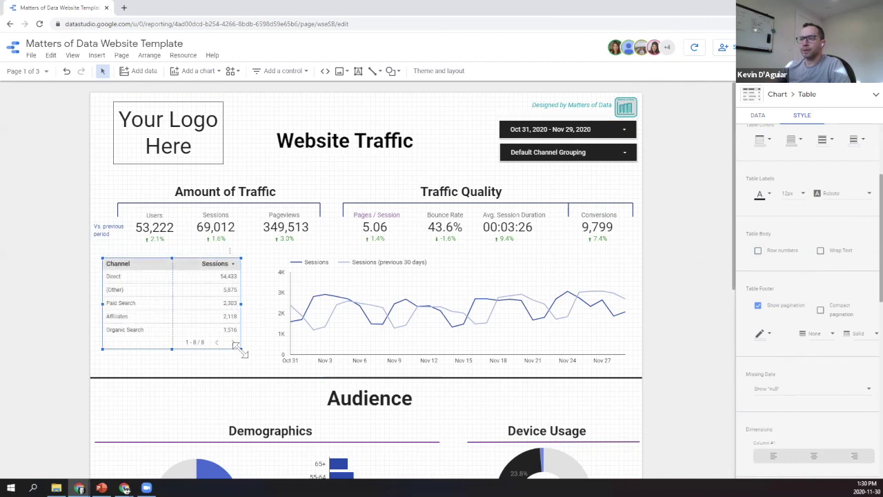
drag(241, 349, 249, 360)
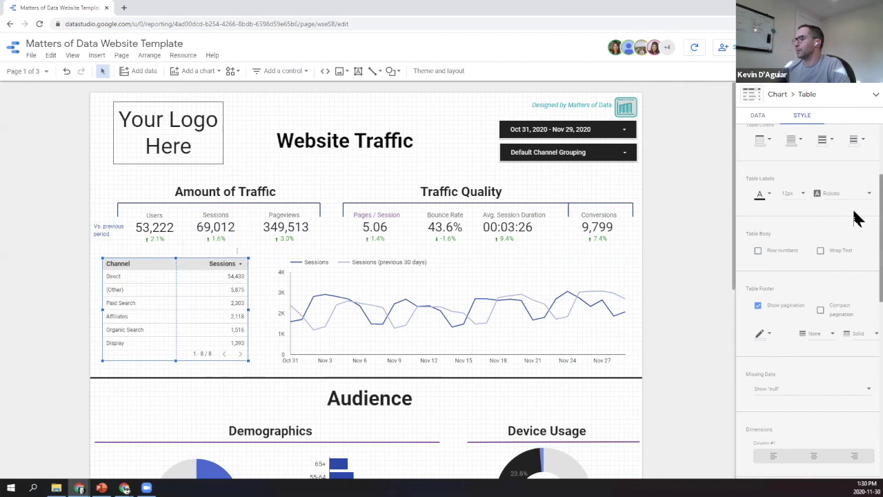
click(759, 307)
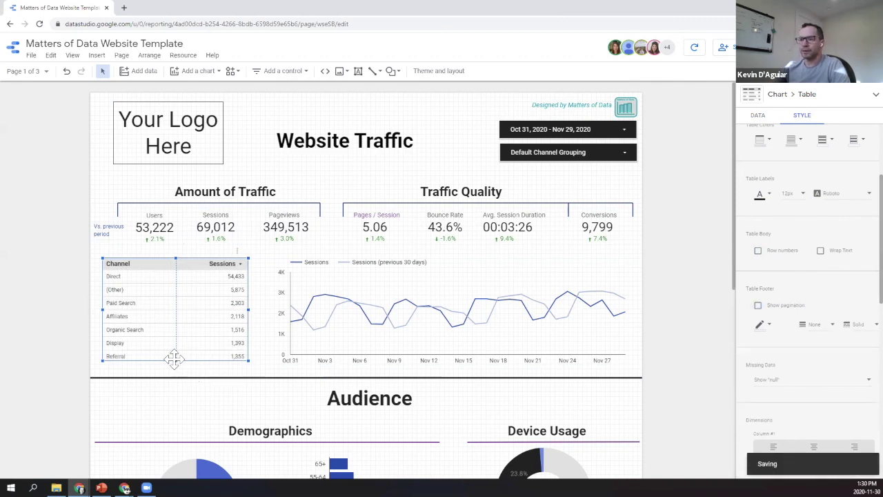
Step: Move the channel table up closer to the scorecards and stretch it down near the section divider so all channel rows through Social fit
drag(176, 360, 175, 371)
mouse_move(171, 271)
mouse_down()
mouse_move(171, 263)
mouse_move(173, 279)
mouse_up()
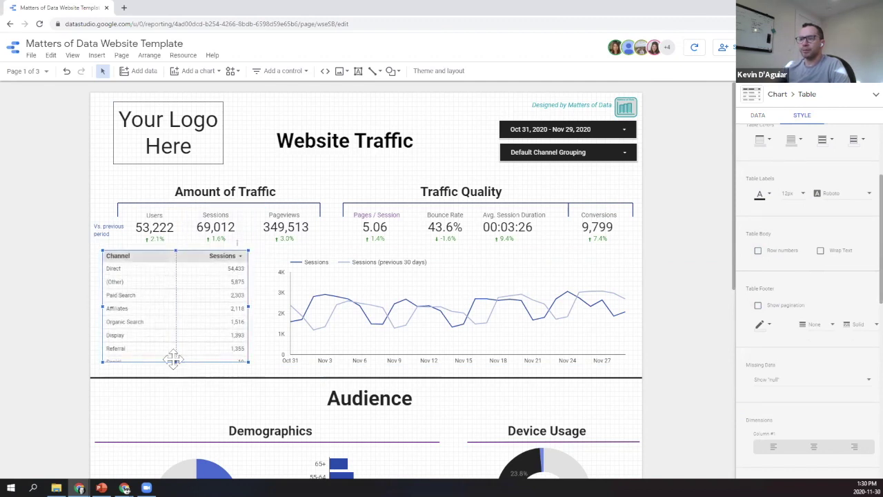
drag(176, 358, 175, 370)
click(100, 170)
click(141, 354)
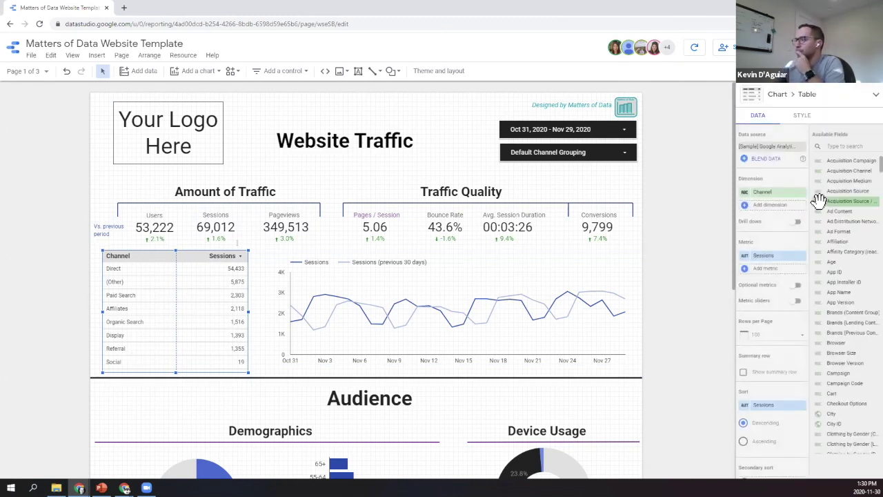
click(71, 302)
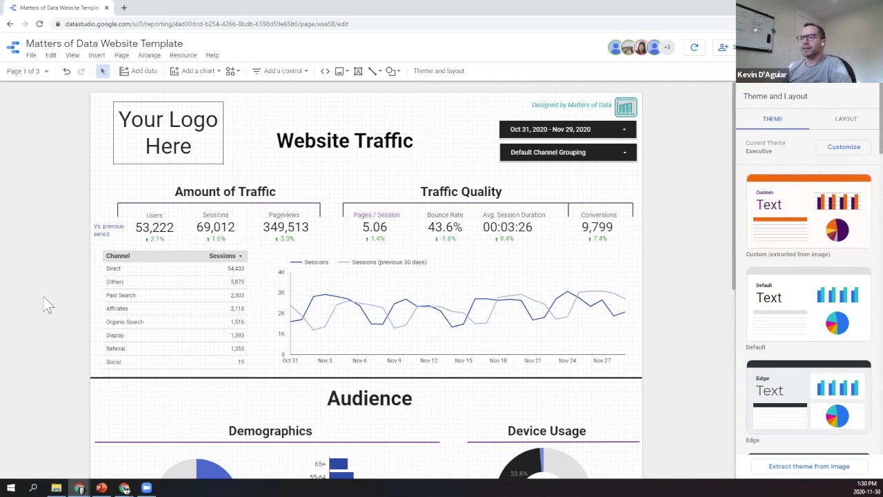
Step: Go through the Content Usage page to the Traffic Source Breakdown page of the report
key(ctrl+alt+Page_Down)
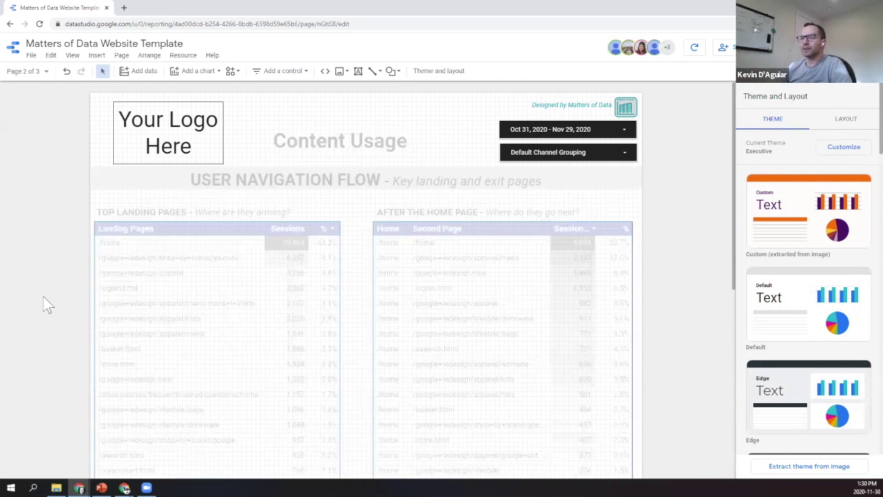
key(ctrl+alt+Page_Down)
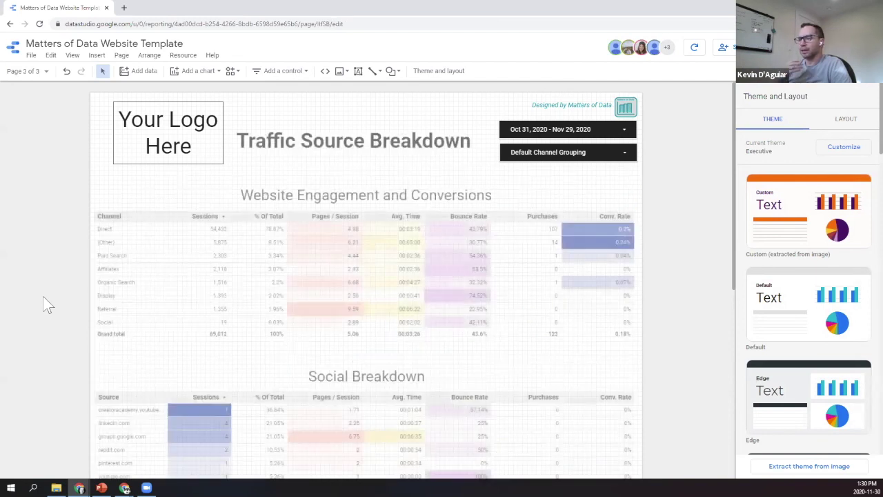